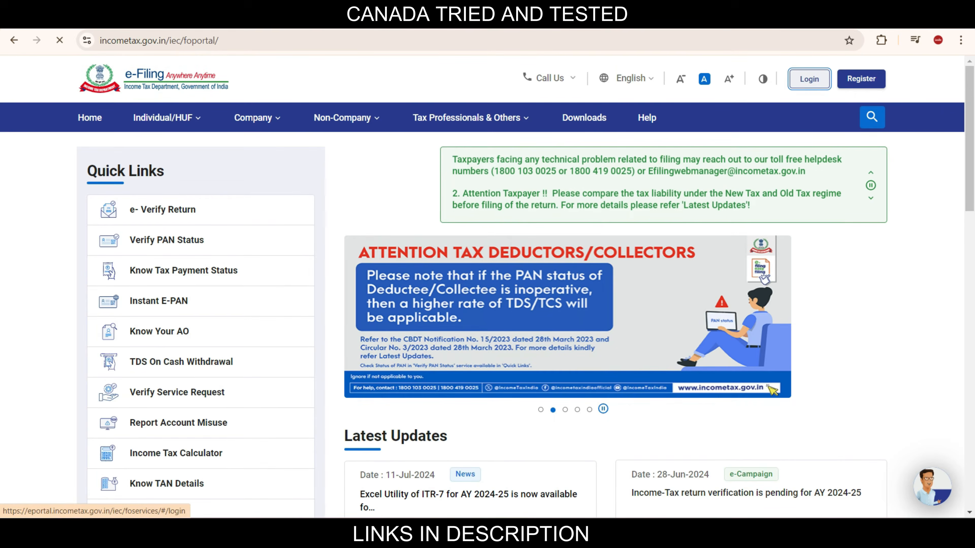
Step: Log in to the e-Filing portal and choose online filing for assessment year 2024-25 (Current A.Y.)
{"action": "left_click", "coordinate": [809, 78]}
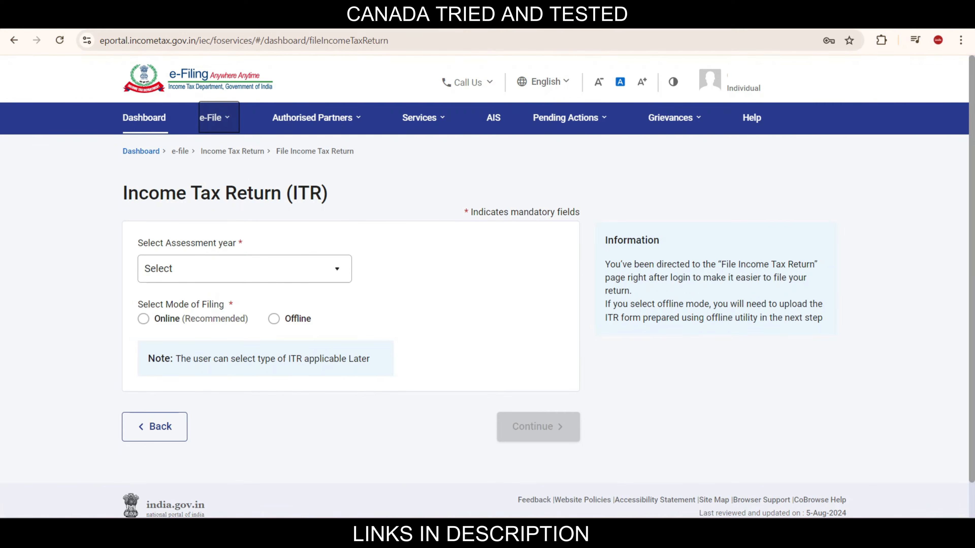
{"action": "left_click", "coordinate": [245, 269]}
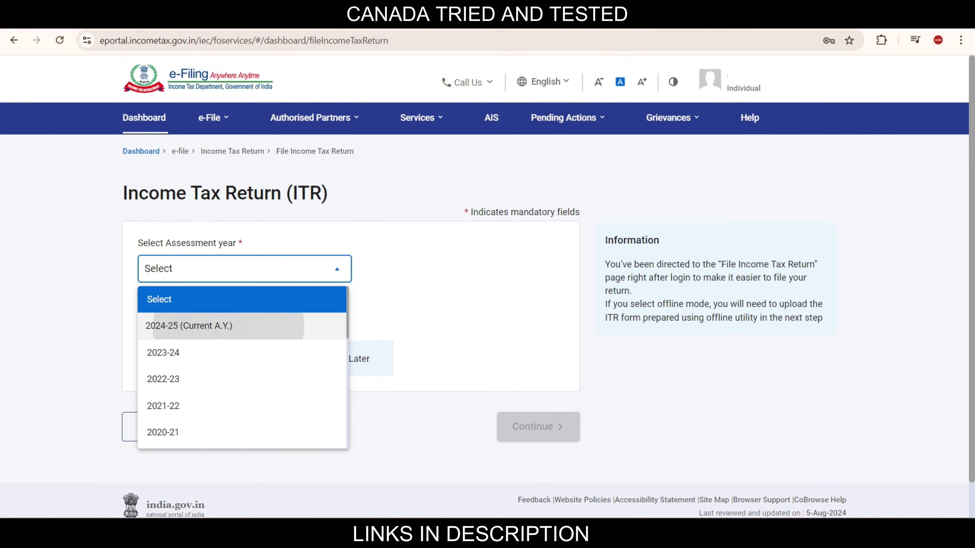
{"action": "left_click", "coordinate": [190, 326]}
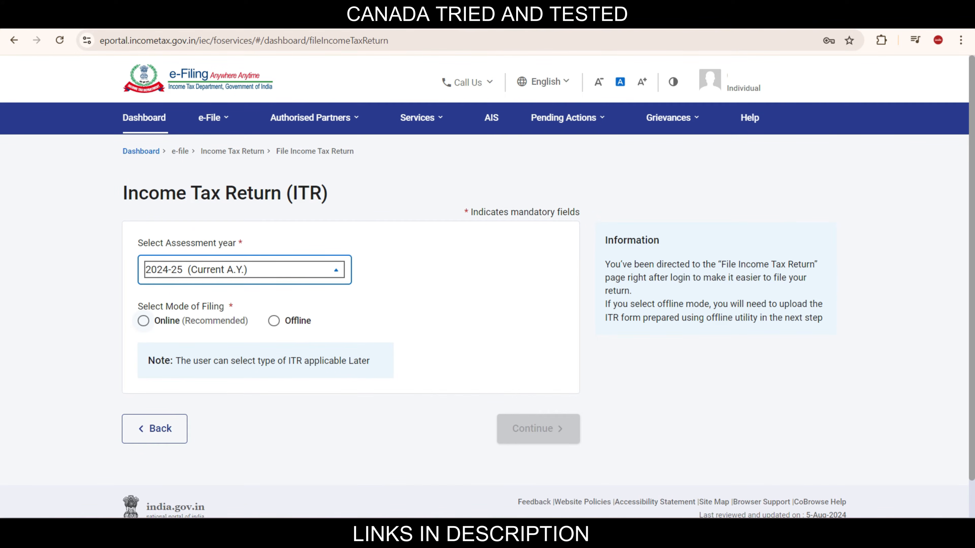
{"action": "left_click", "coordinate": [143, 321]}
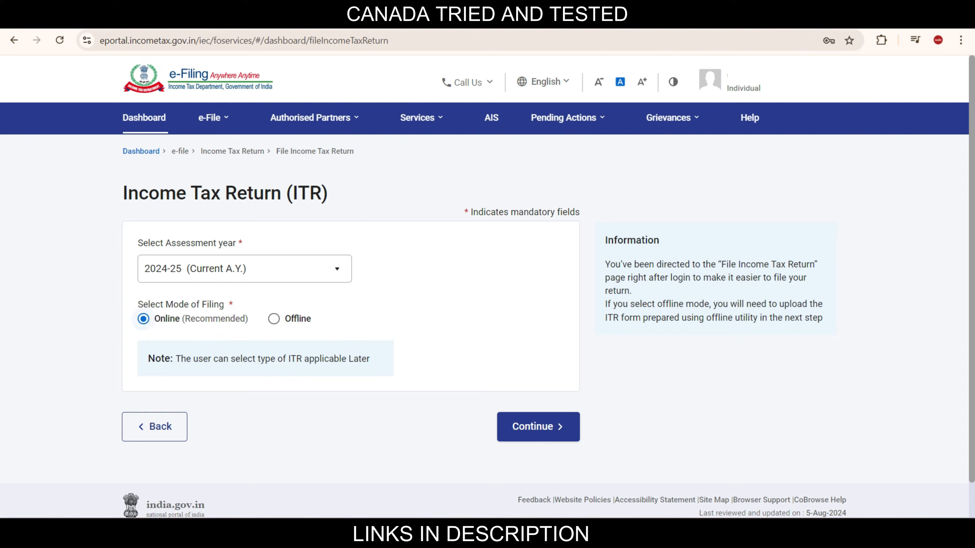
{"action": "left_click", "coordinate": [538, 427]}
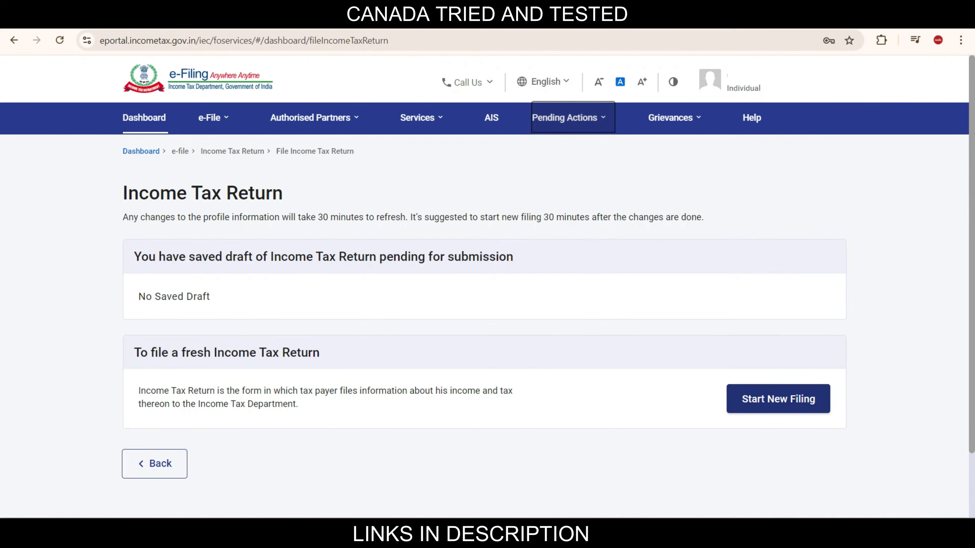
Step: Start a new filing with Individual status, proceed with form ITR-2 and accept the tax regime notice
{"action": "left_click", "coordinate": [779, 399]}
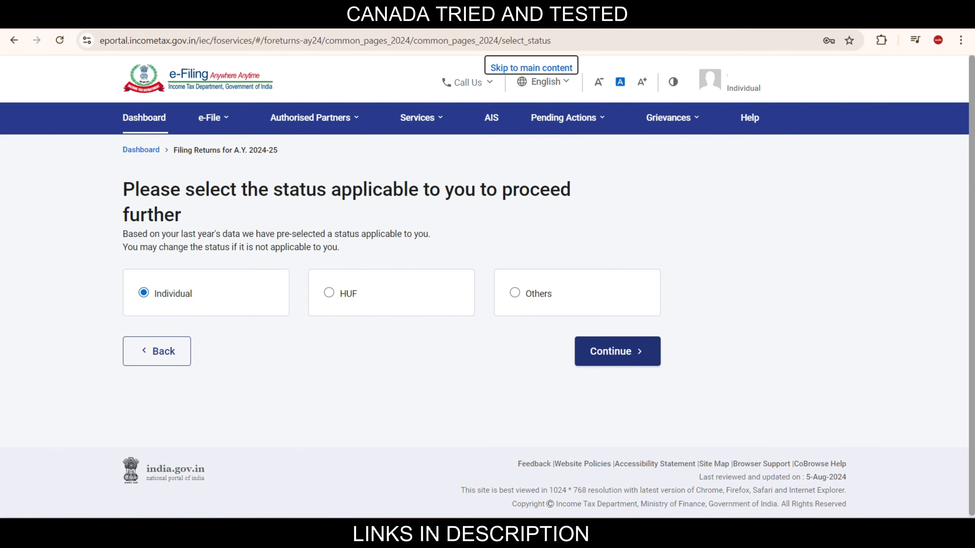
{"action": "left_click", "coordinate": [617, 351]}
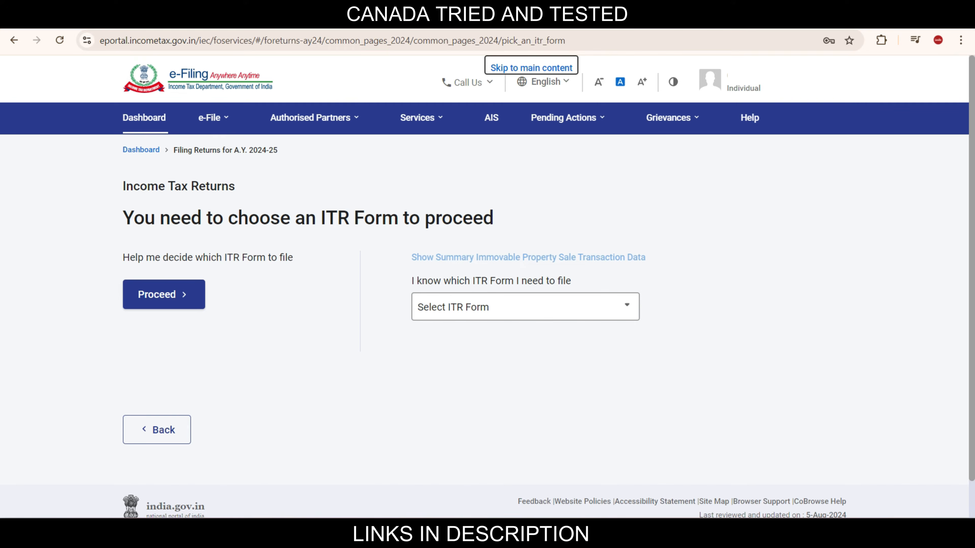
{"action": "left_click", "coordinate": [525, 307]}
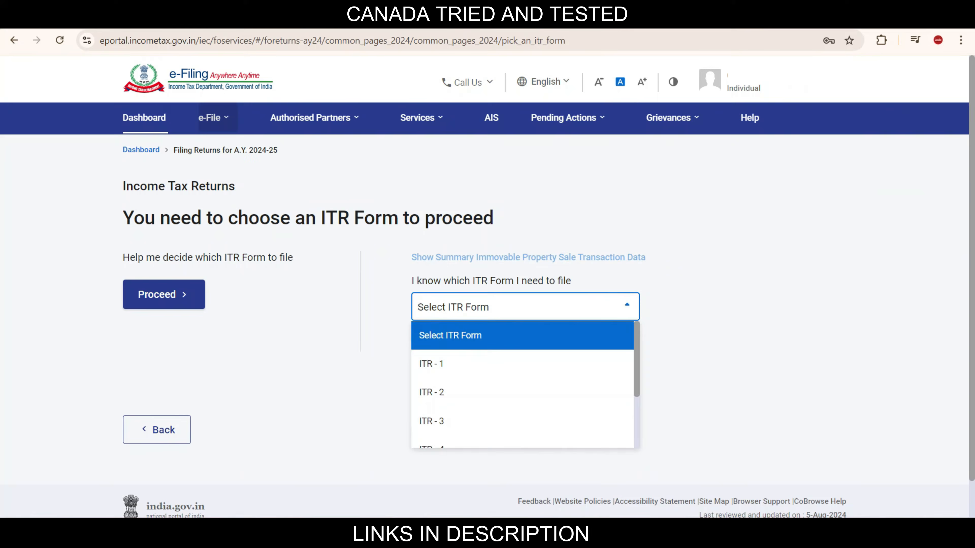
{"action": "left_click", "coordinate": [522, 394]}
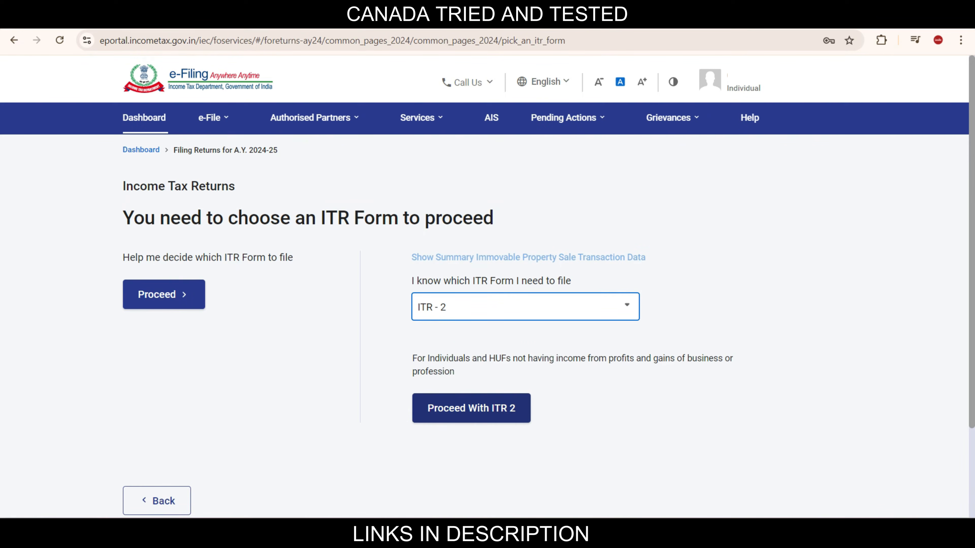
{"action": "left_click", "coordinate": [472, 407]}
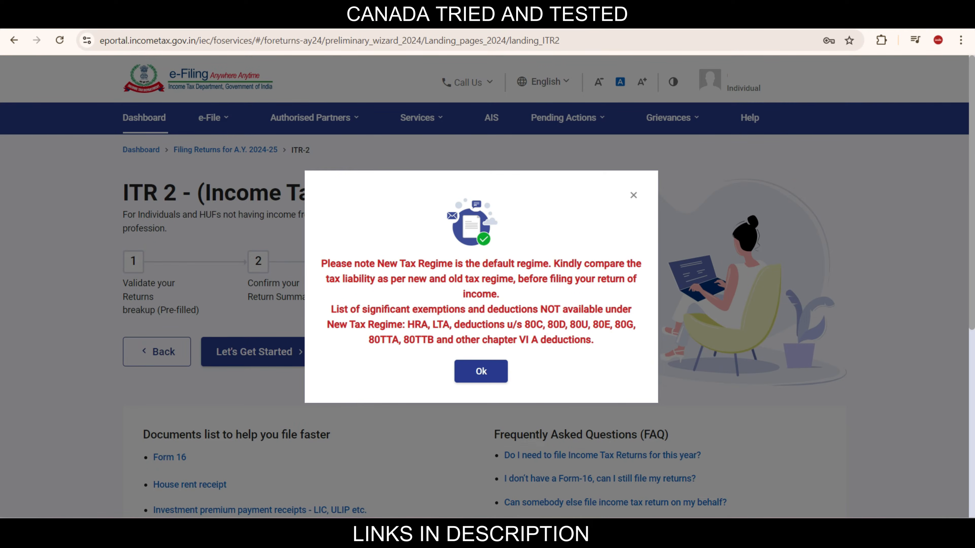
{"action": "left_click", "coordinate": [481, 371]}
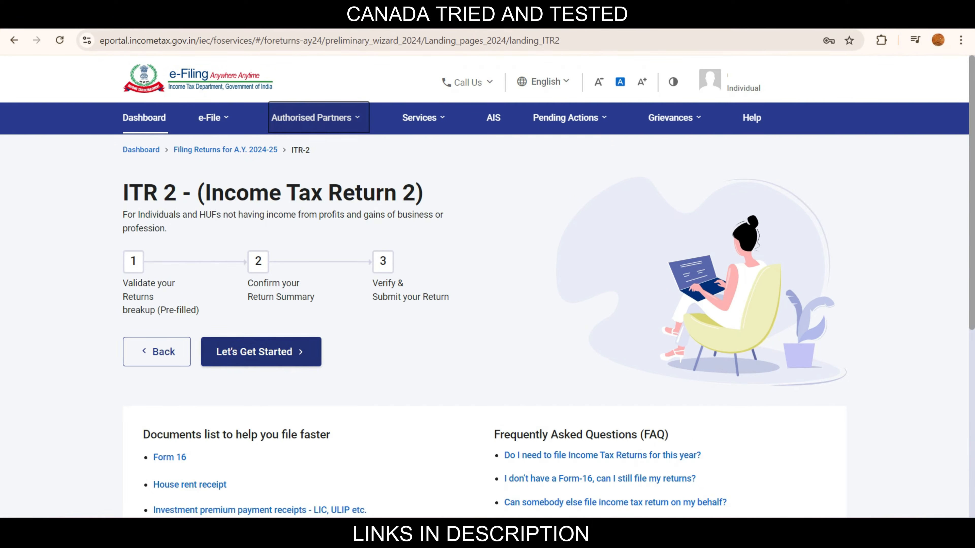
Step: Get started with the ITR-2 return and give Others as the reason for filing
{"action": "left_click", "coordinate": [261, 352]}
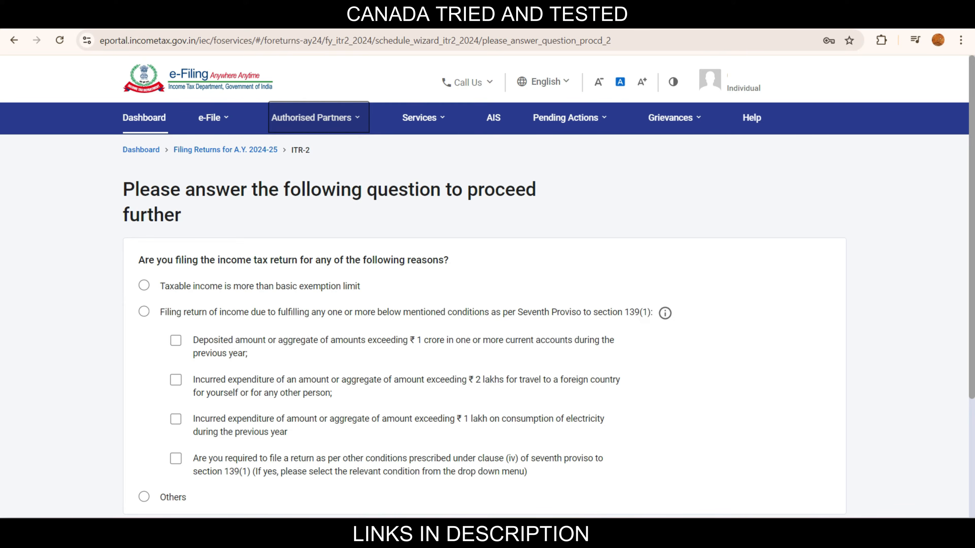
{"action": "scroll", "coordinate": [488, 288], "scroll_direction": "down", "scroll_amount": 4}
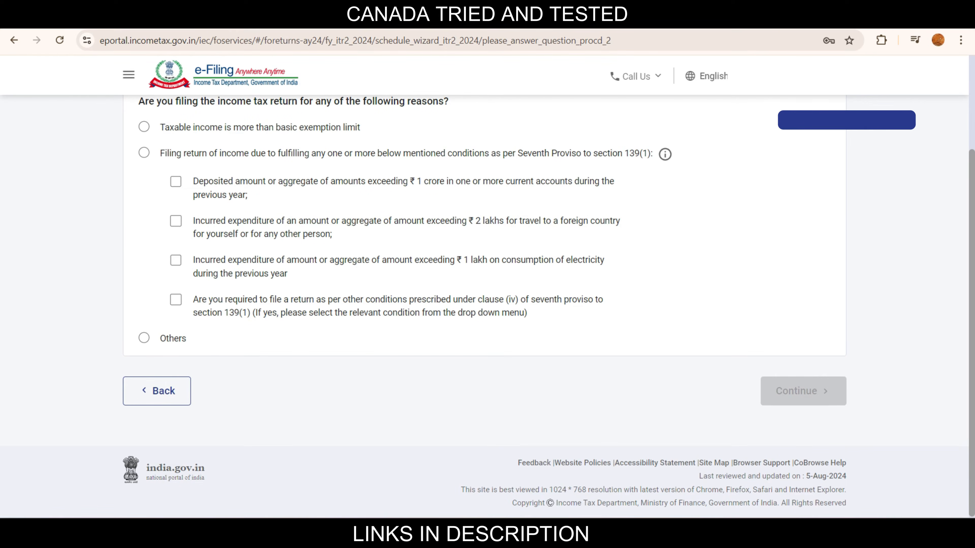
{"action": "left_click", "coordinate": [144, 338]}
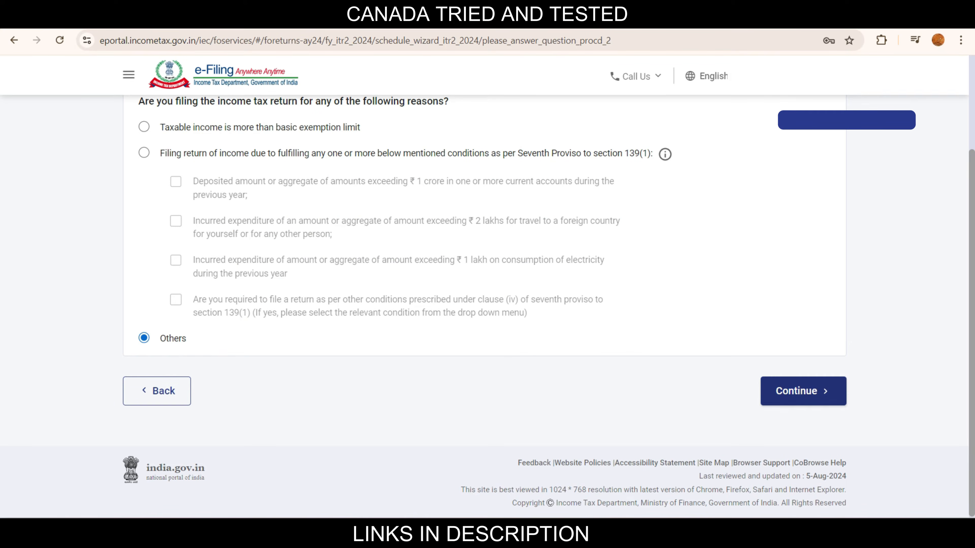
{"action": "left_click", "coordinate": [803, 391]}
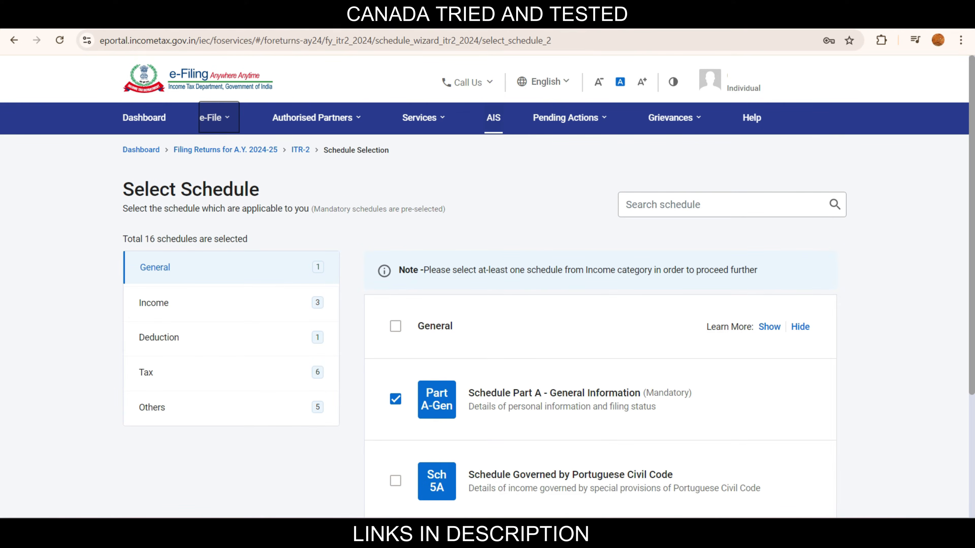
Step: Go to the Compliance Portal and examine the Taxpayer Information Summary and the Annual Information Statement for F.Y. 2024-25
{"action": "left_click", "coordinate": [493, 118]}
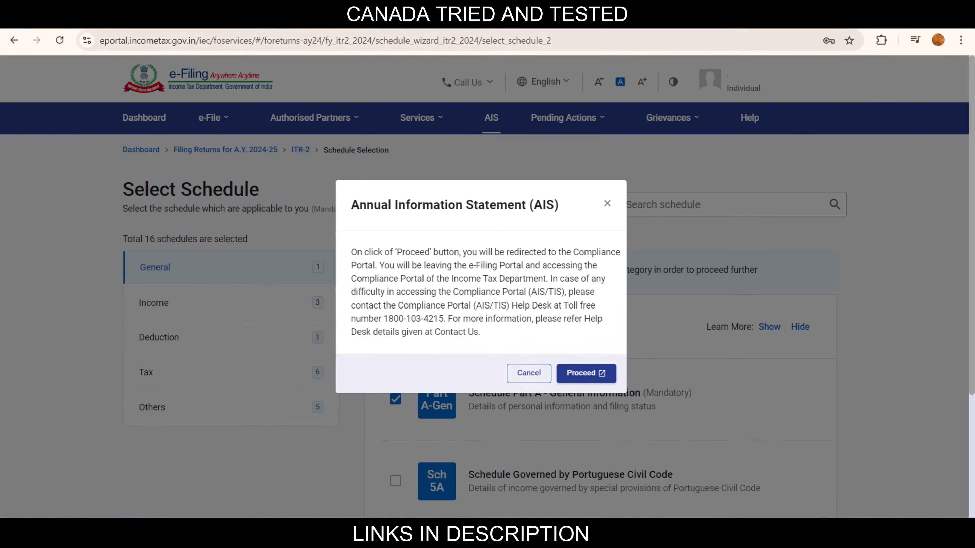
{"action": "left_click", "coordinate": [587, 373]}
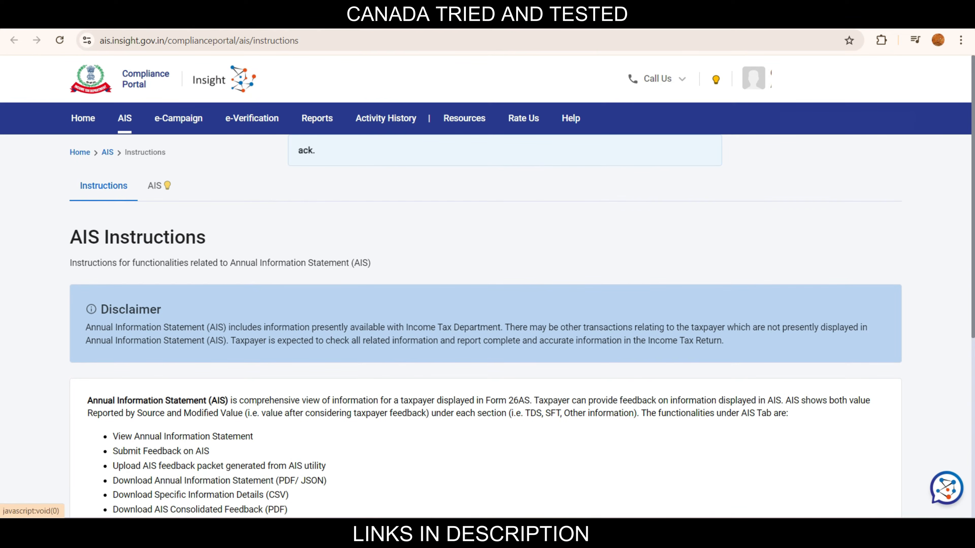
{"action": "left_click", "coordinate": [155, 186]}
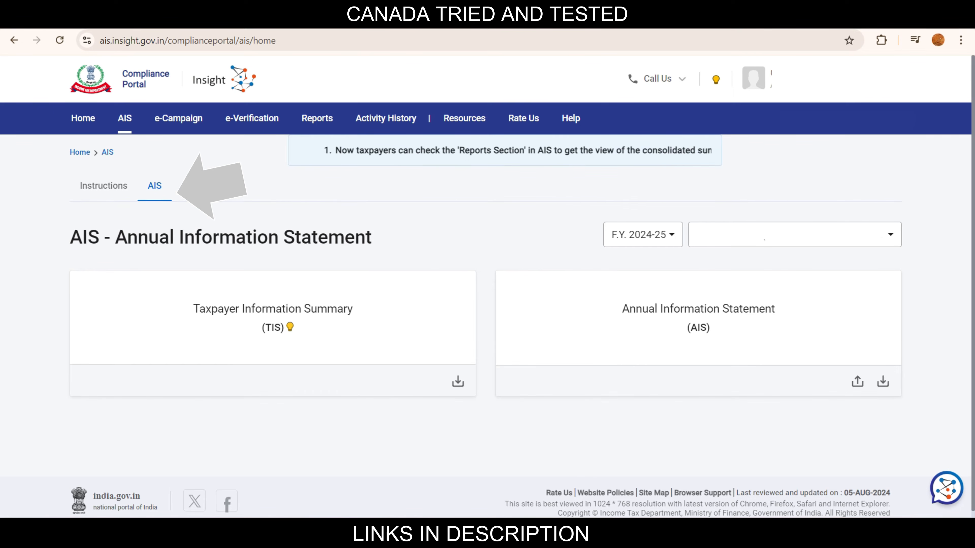
{"action": "left_click", "coordinate": [272, 318]}
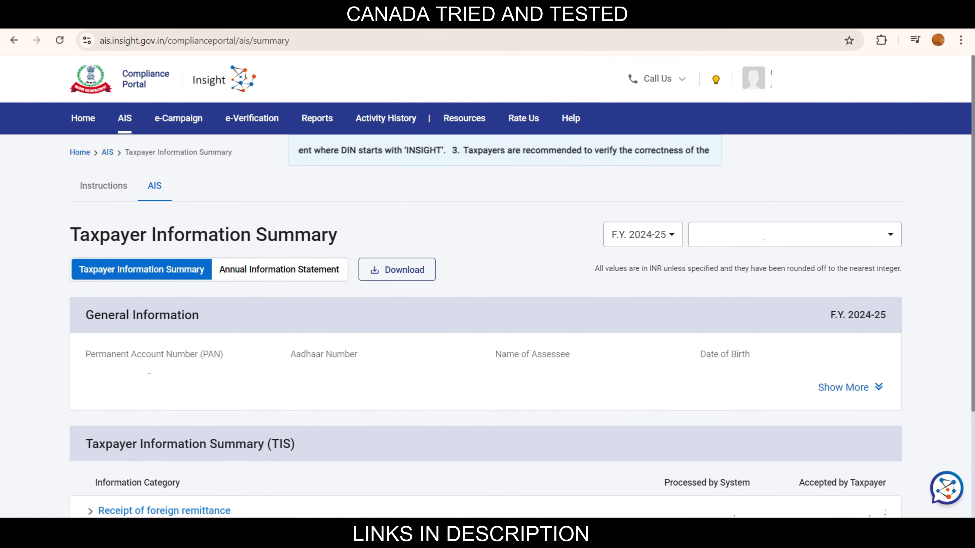
{"action": "scroll", "coordinate": [488, 288], "scroll_direction": "down", "scroll_amount": 3}
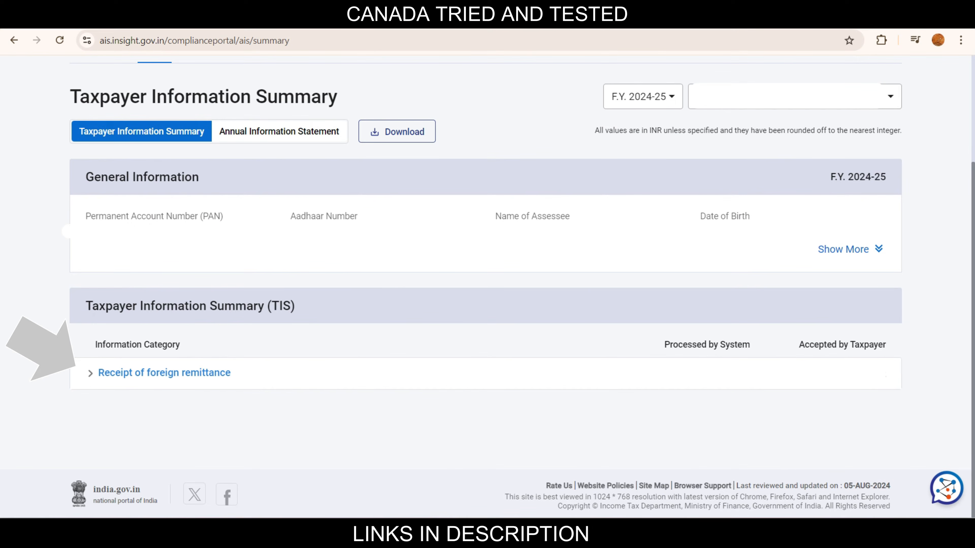
{"action": "left_click", "coordinate": [279, 132]}
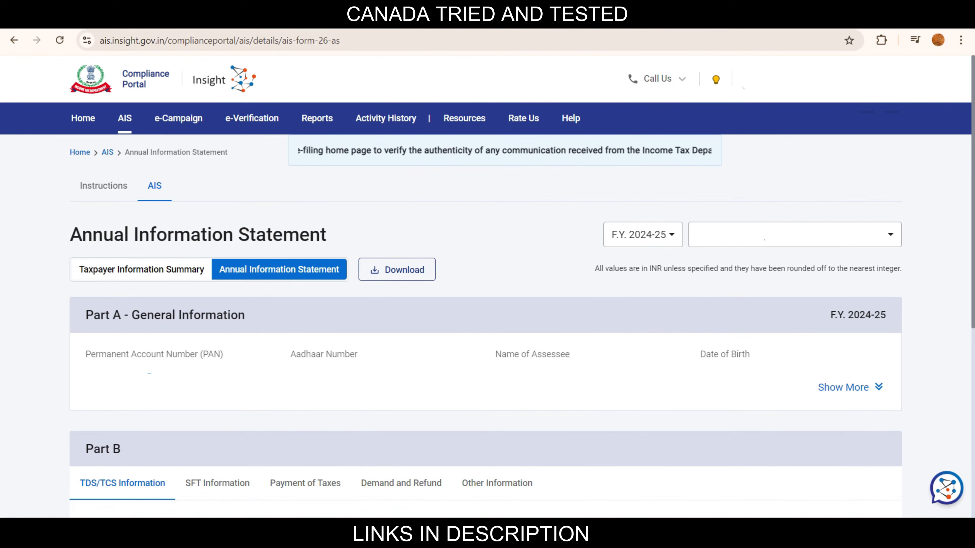
{"action": "scroll", "coordinate": [487, 284], "scroll_direction": "down", "scroll_amount": 5}
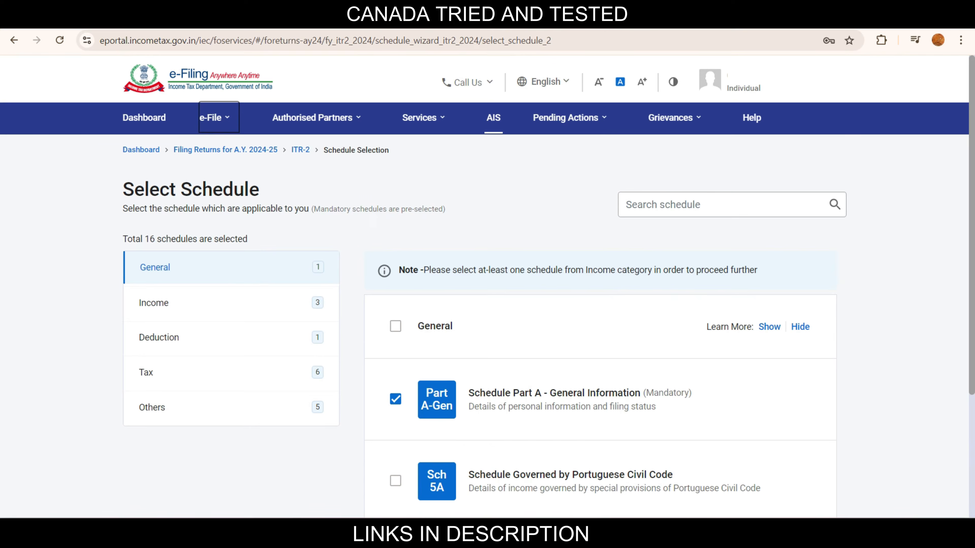
Step: Return to the e-Filing schedule selection, continue with the selected schedules, accept the note and proceed to the schedule questions
{"action": "mouse_move", "coordinate": [214, 118]}
{"action": "mouse_move", "coordinate": [251, 150]}
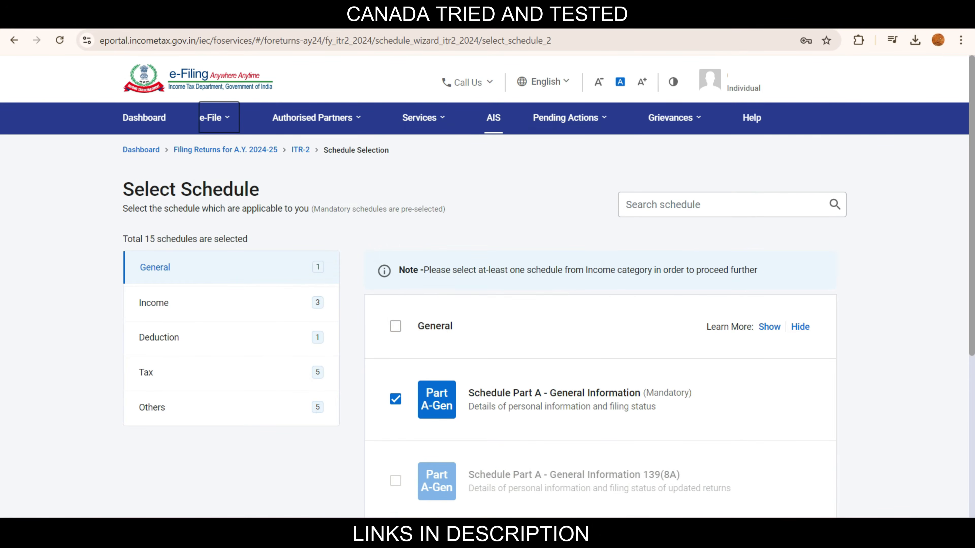
{"action": "scroll", "coordinate": [487, 307], "scroll_direction": "down", "scroll_amount": 4}
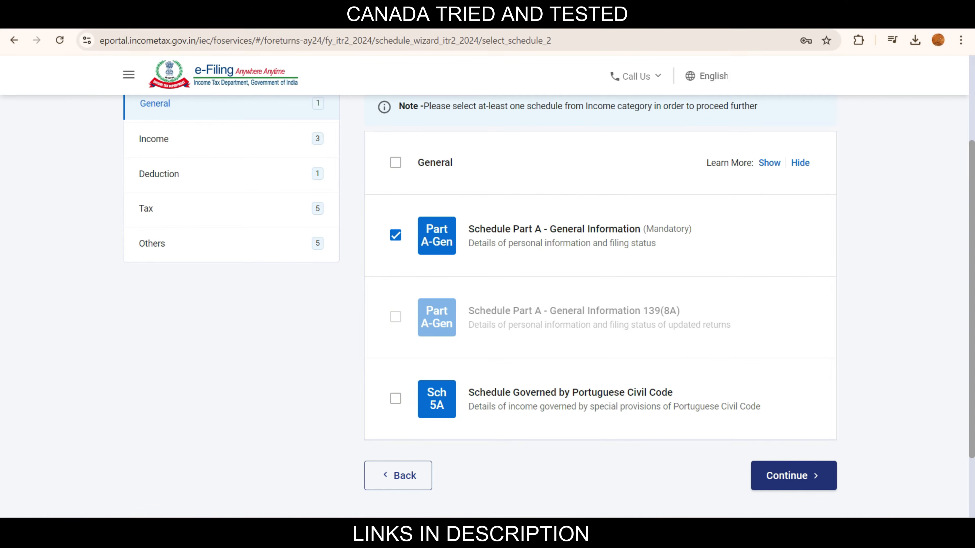
{"action": "left_click", "coordinate": [794, 476]}
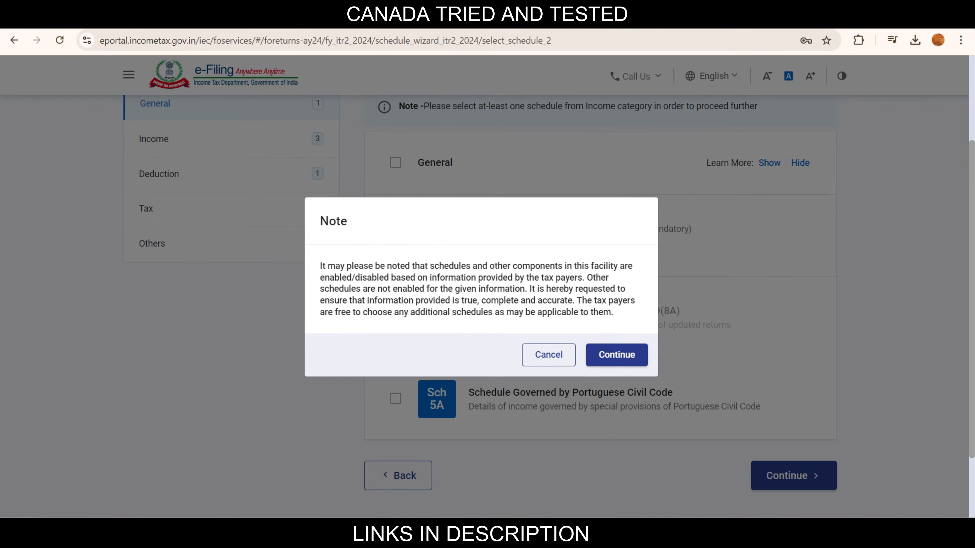
{"action": "left_click", "coordinate": [617, 355]}
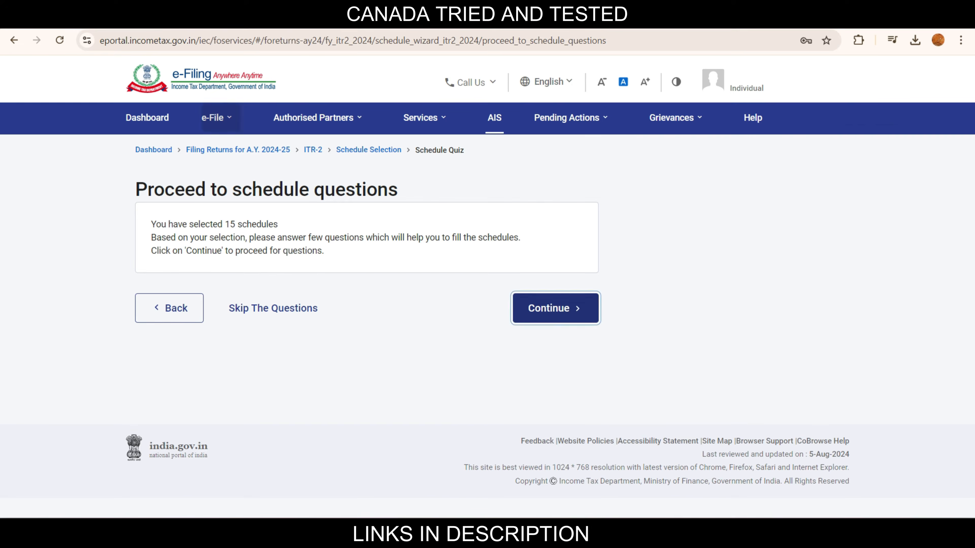
{"action": "left_click", "coordinate": [556, 308]}
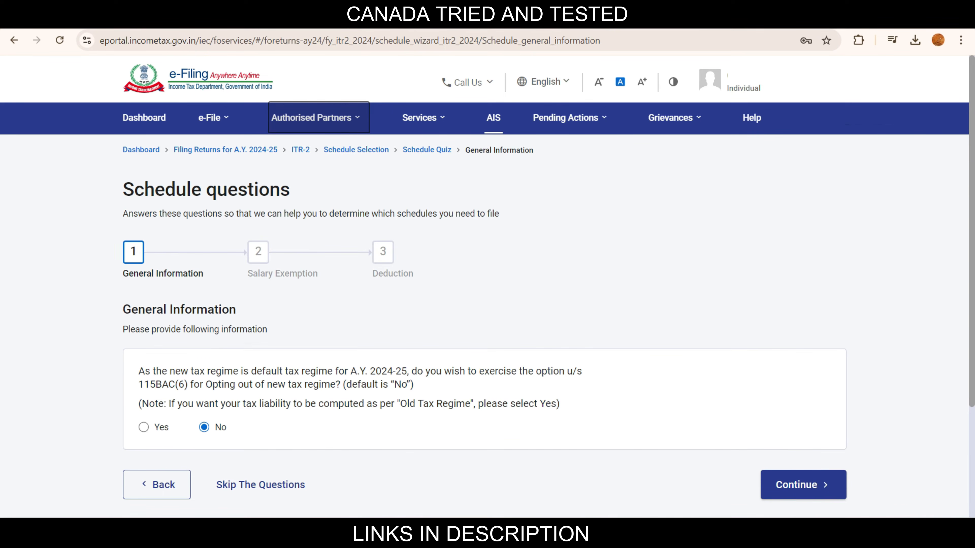
Step: Keep No for opting out of the new tax regime and answer No to all three salary exemption questions
{"action": "left_click", "coordinate": [803, 484]}
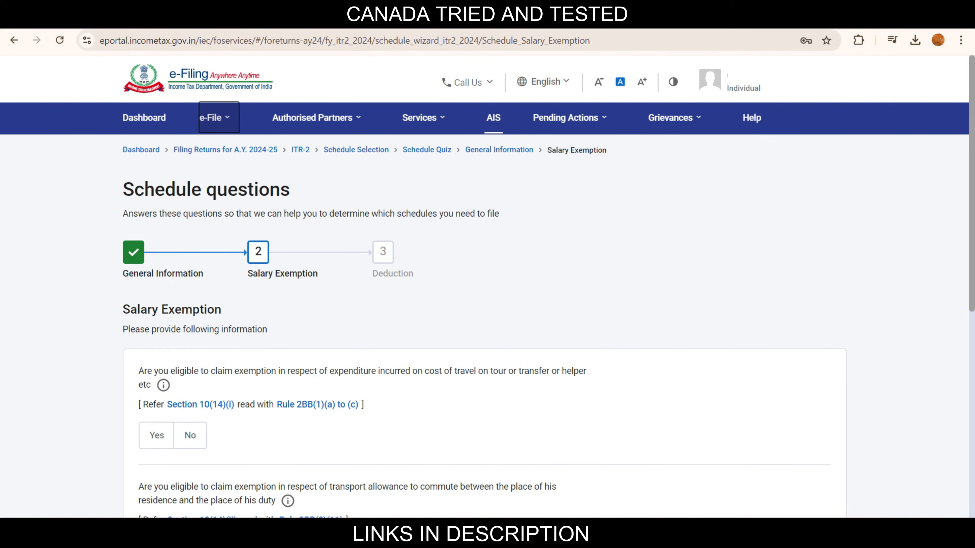
{"action": "scroll", "coordinate": [487, 286], "scroll_direction": "down", "scroll_amount": 4}
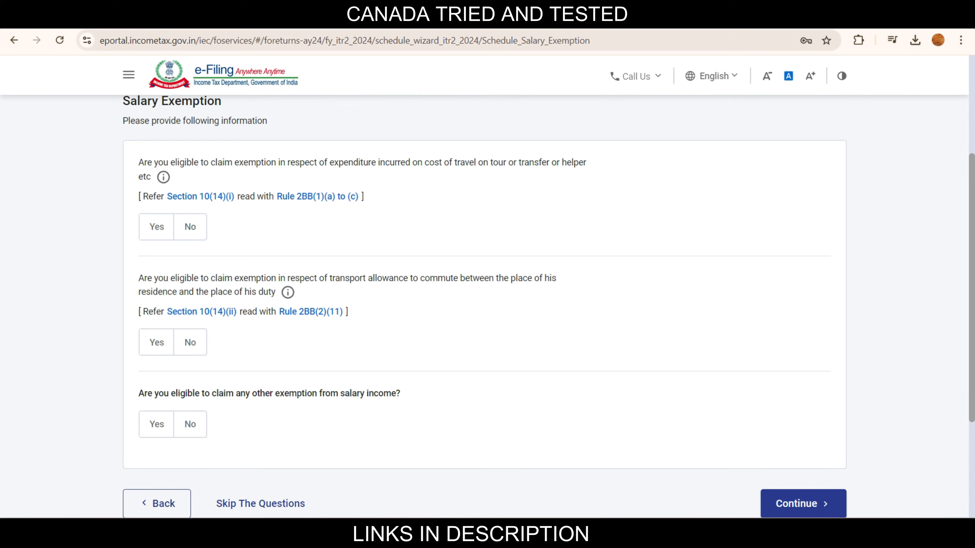
{"action": "left_click", "coordinate": [189, 227]}
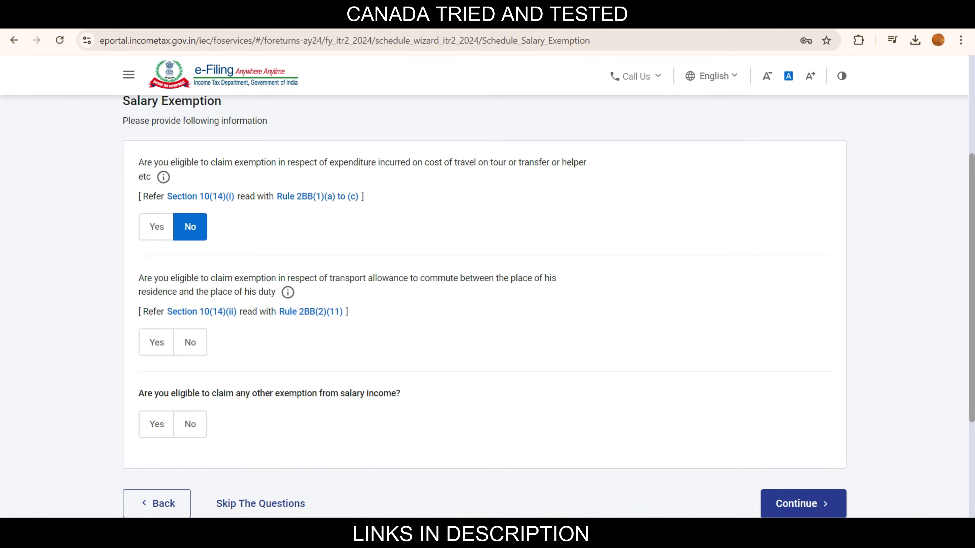
{"action": "left_click", "coordinate": [190, 342]}
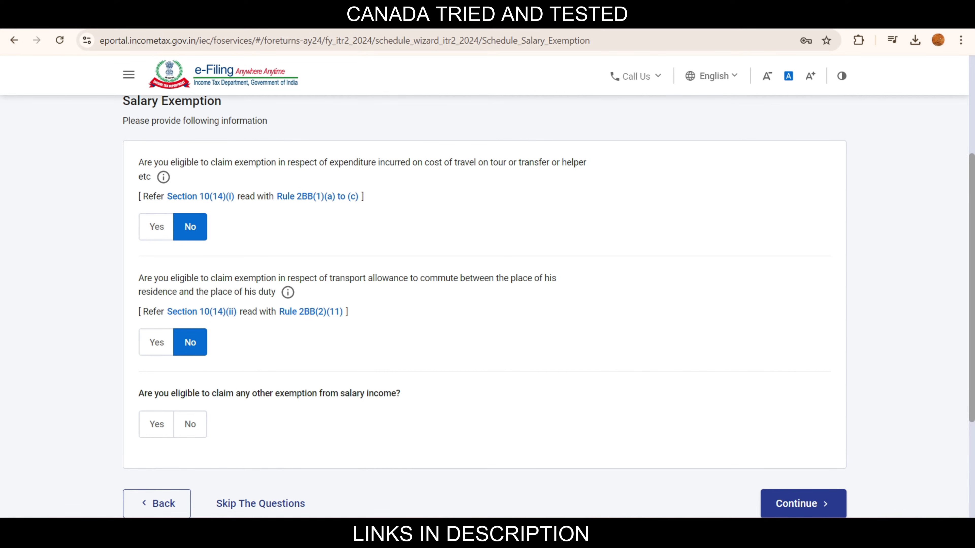
{"action": "left_click", "coordinate": [190, 424]}
{"action": "left_click", "coordinate": [803, 504]}
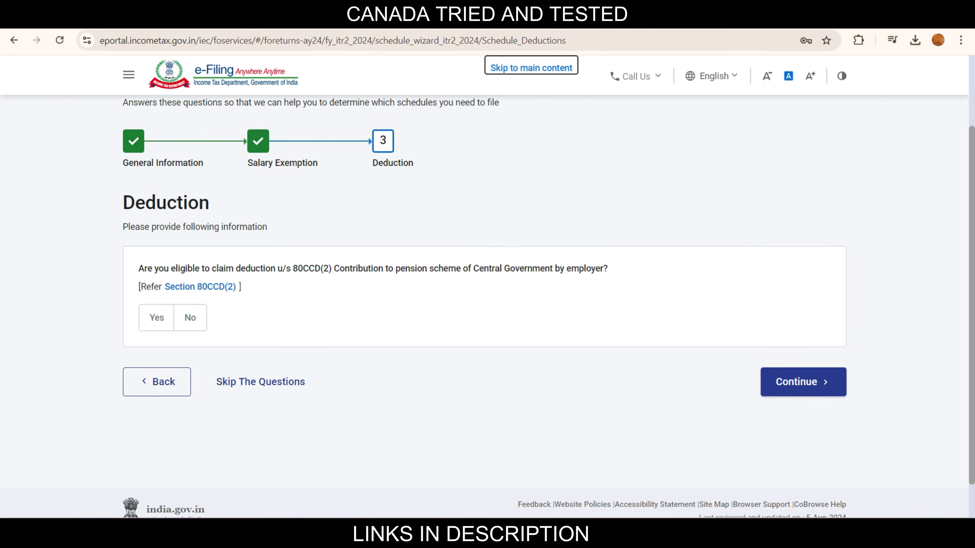
Step: Answer No to the section 80CCD(2) deduction question, continue to the schedules summary and accept the pre-filled data notice
{"action": "left_click", "coordinate": [189, 318]}
{"action": "left_click", "coordinate": [803, 382]}
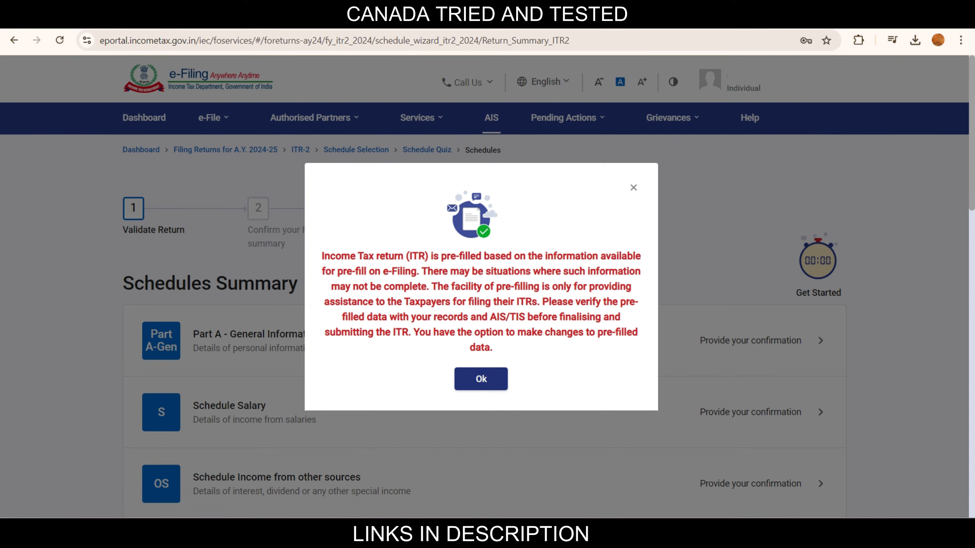
{"action": "left_click", "coordinate": [481, 379]}
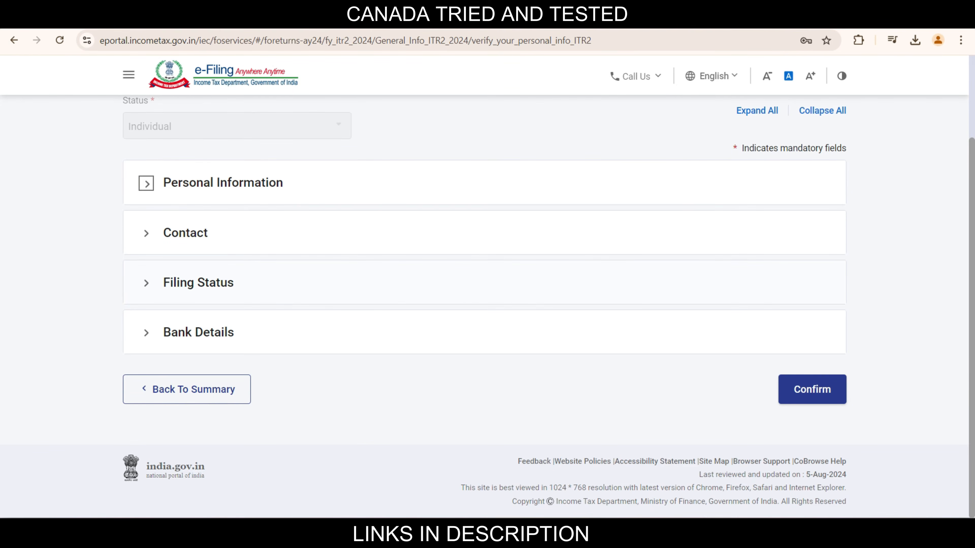
Step: In Filing Status, set the residential status to Non Resident with the condition "You were a non-resident during the previous year"
{"action": "left_click", "coordinate": [146, 283]}
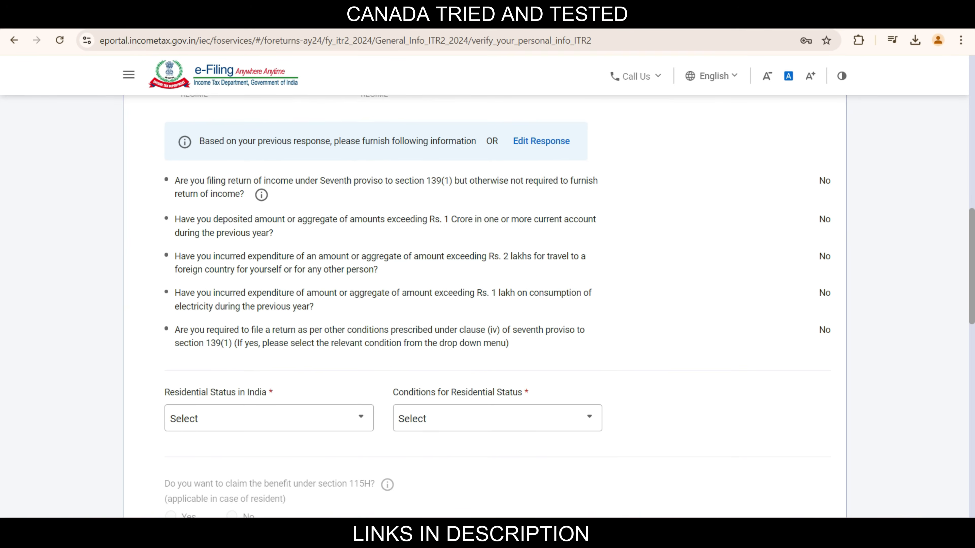
{"action": "scroll", "coordinate": [488, 308], "scroll_direction": "up", "scroll_amount": 1}
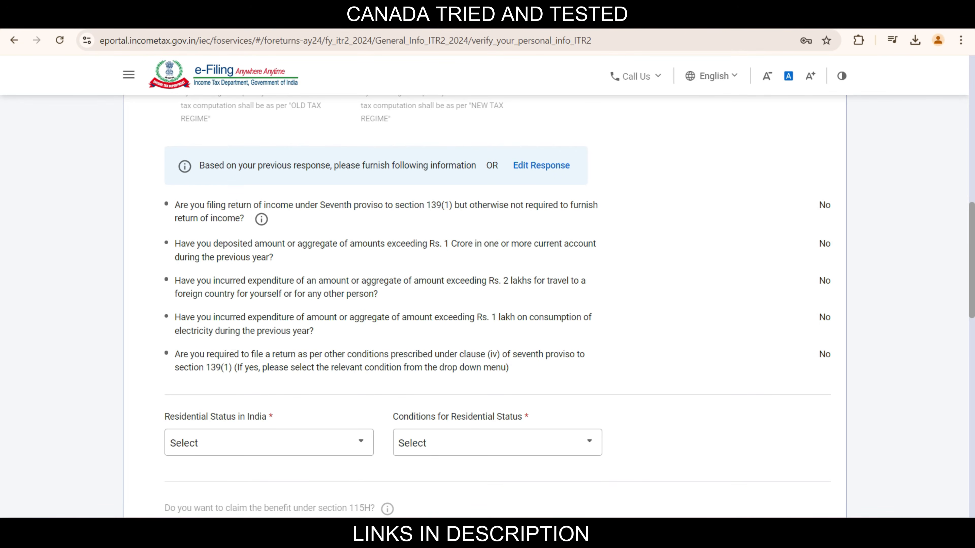
{"action": "left_click", "coordinate": [269, 443]}
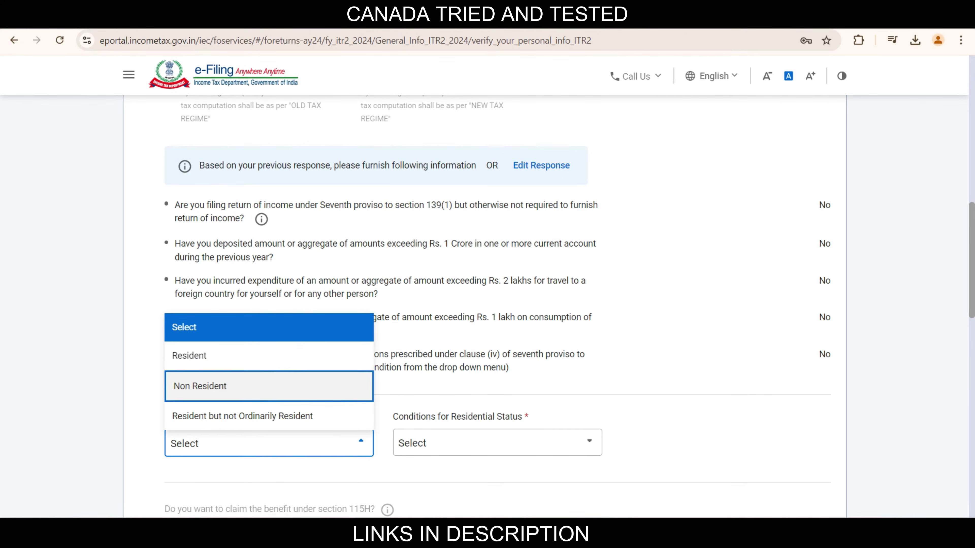
{"action": "left_click", "coordinate": [199, 385]}
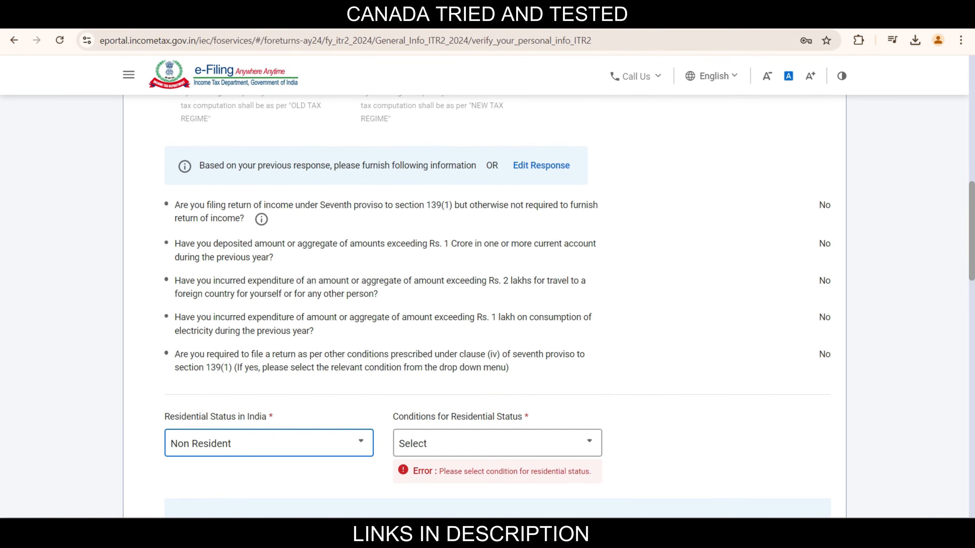
{"action": "left_click", "coordinate": [497, 444]}
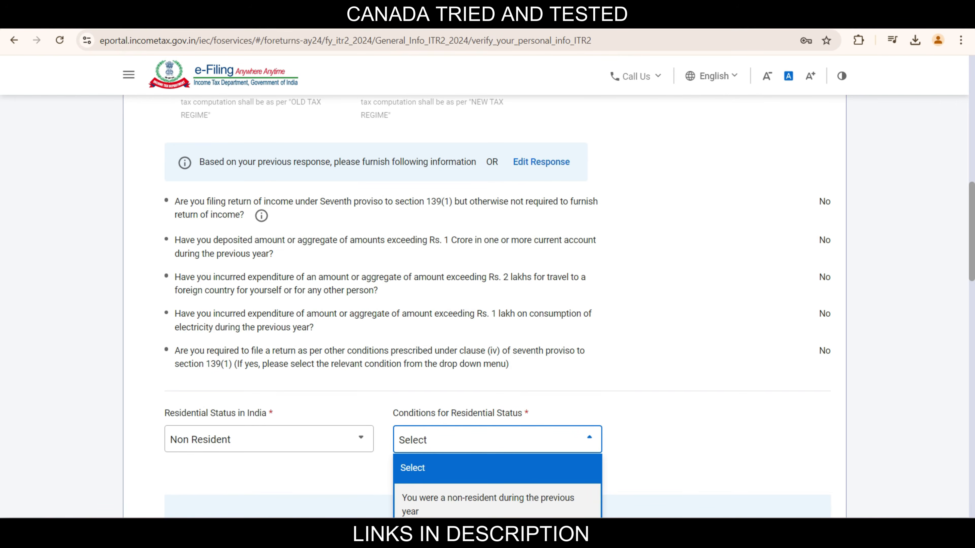
{"action": "left_click", "coordinate": [497, 504]}
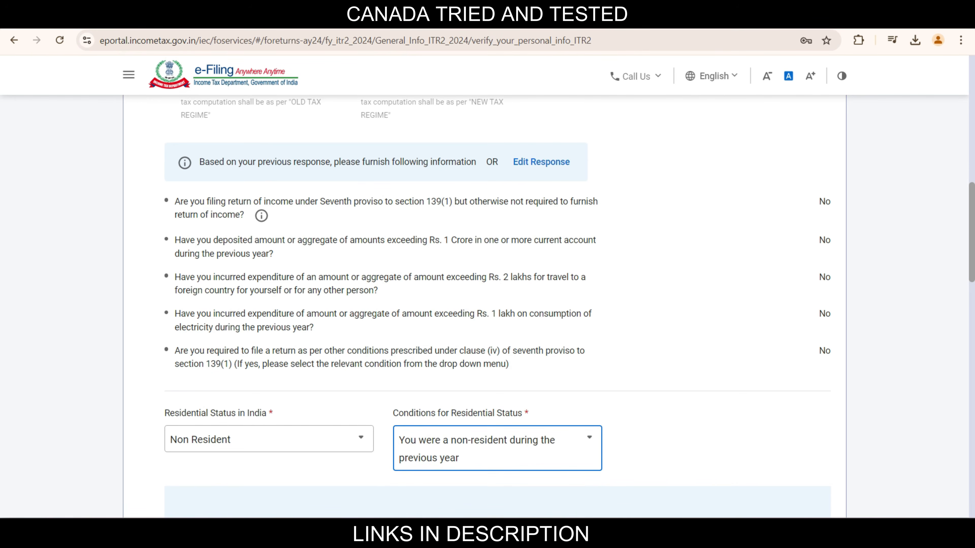
Step: Choose 1-Canada as the jurisdiction of residence during the previous year and go on to the Taxpayer Identification Number
{"action": "scroll", "coordinate": [497, 307], "scroll_direction": "down", "scroll_amount": 5}
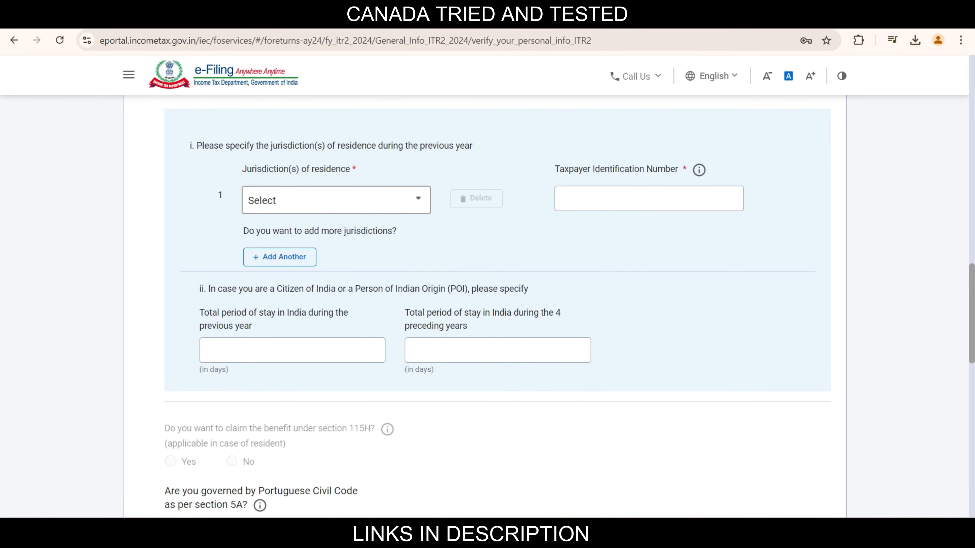
{"action": "left_click", "coordinate": [336, 200]}
{"action": "type", "text": "canada"}
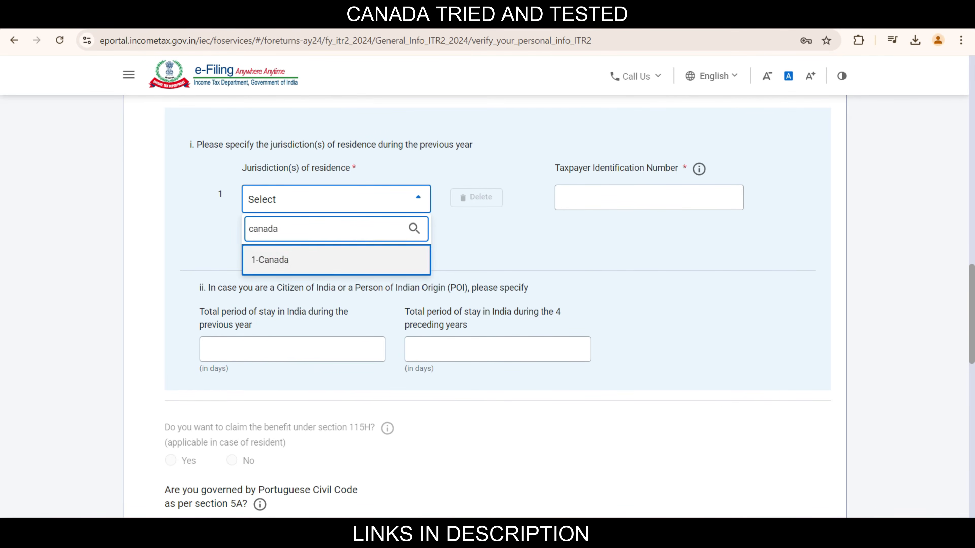
{"action": "key", "text": "Return"}
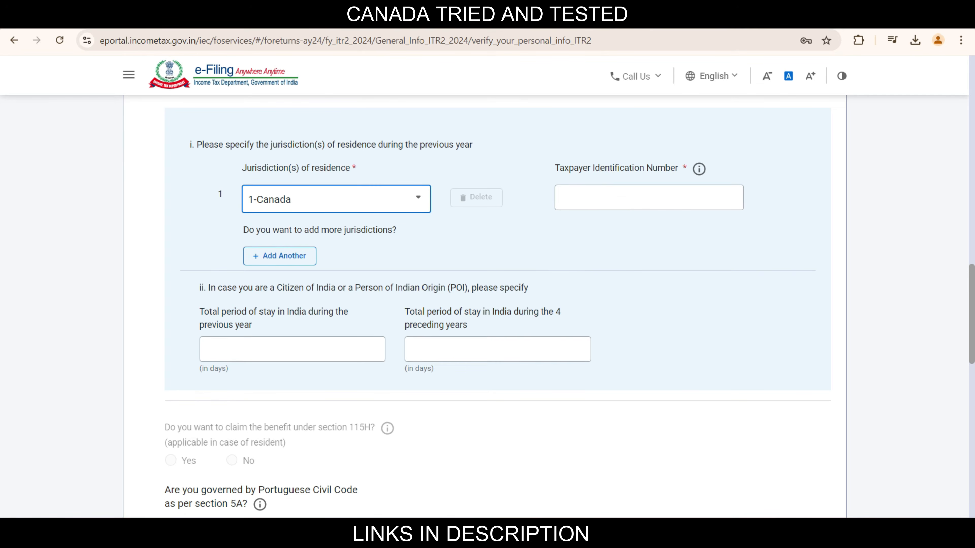
{"action": "key", "text": "Tab"}
{"action": "key", "text": "Tab"}
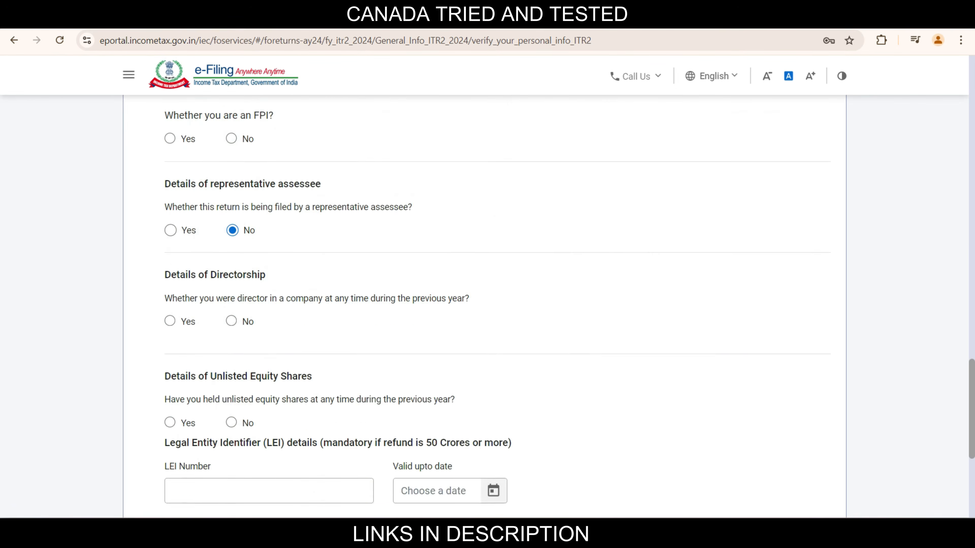
Step: Answer No to the FPI, company directorship and unlisted equity shares questions, and save the filing status
{"action": "scroll", "coordinate": [485, 307], "scroll_direction": "up", "scroll_amount": 3}
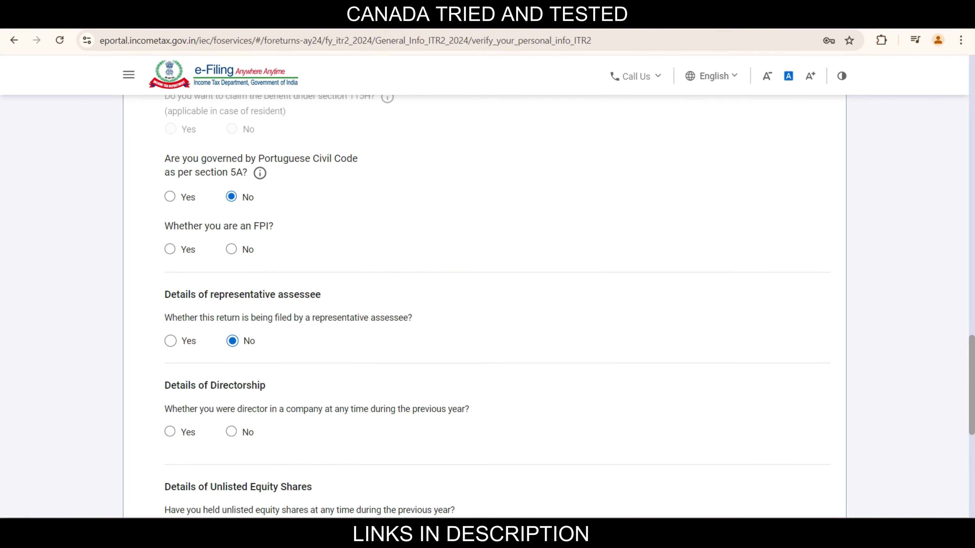
{"action": "left_click", "coordinate": [231, 249]}
{"action": "left_click", "coordinate": [231, 432]}
{"action": "scroll", "coordinate": [484, 307], "scroll_direction": "down", "scroll_amount": 7}
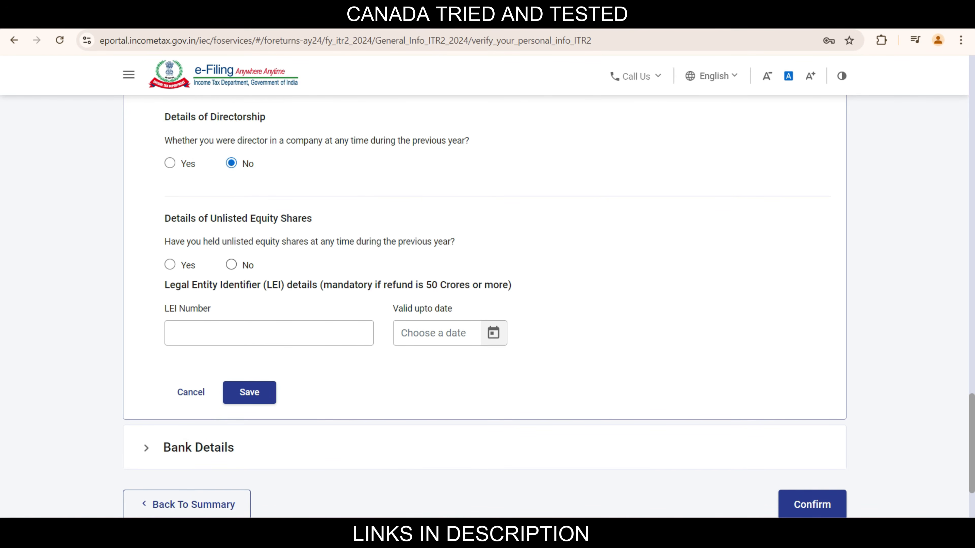
{"action": "left_click", "coordinate": [231, 264]}
{"action": "left_click", "coordinate": [249, 392]}
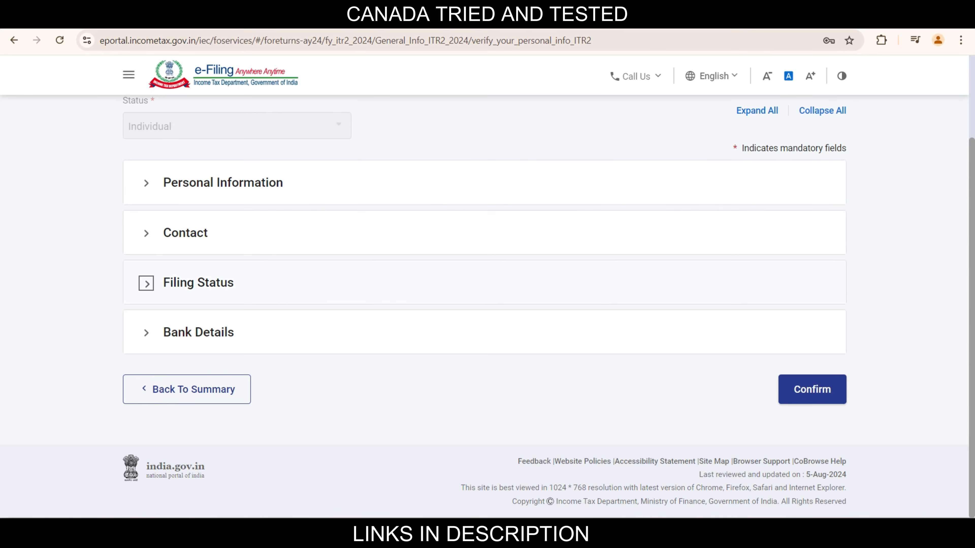
Step: Confirm the Part A general information and the Schedule Salary details
{"action": "left_click", "coordinate": [812, 389]}
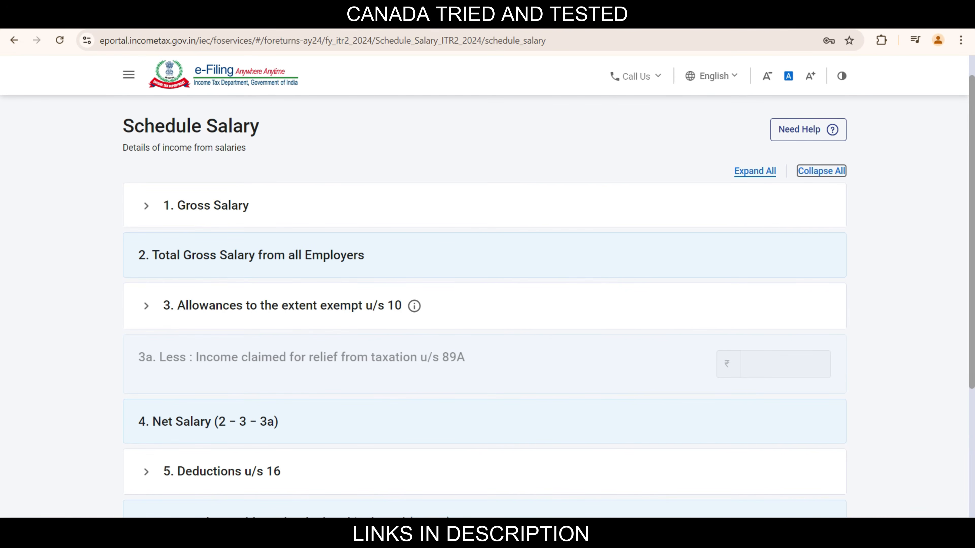
{"action": "scroll", "coordinate": [484, 307], "scroll_direction": "down", "scroll_amount": 2}
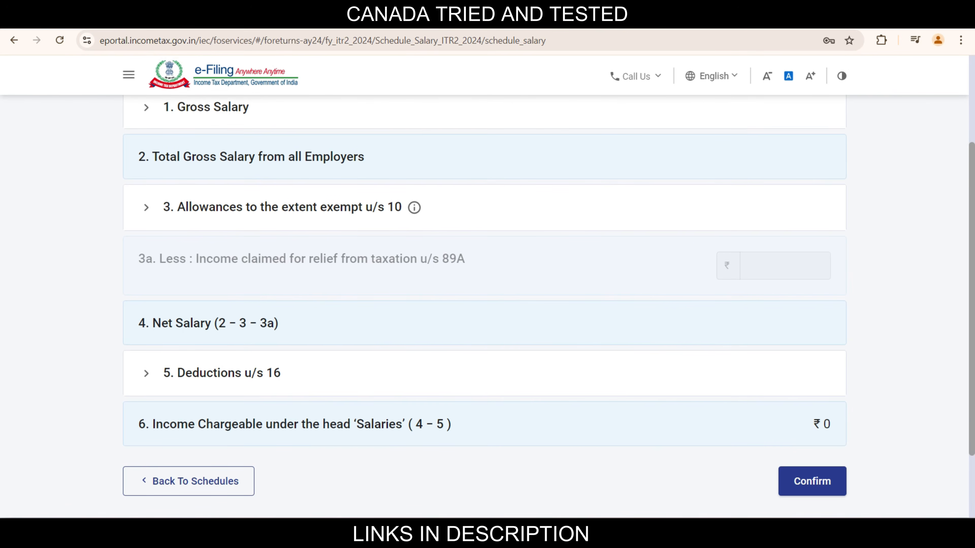
{"action": "left_click", "coordinate": [813, 481]}
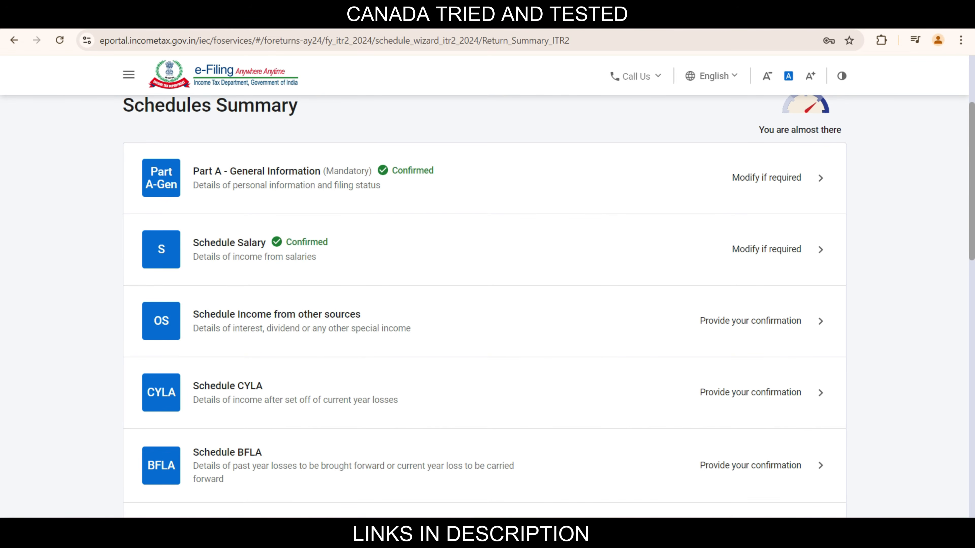
Step: Open the income from other sources schedule, review its entries and confirm it
{"action": "left_click", "coordinate": [750, 322]}
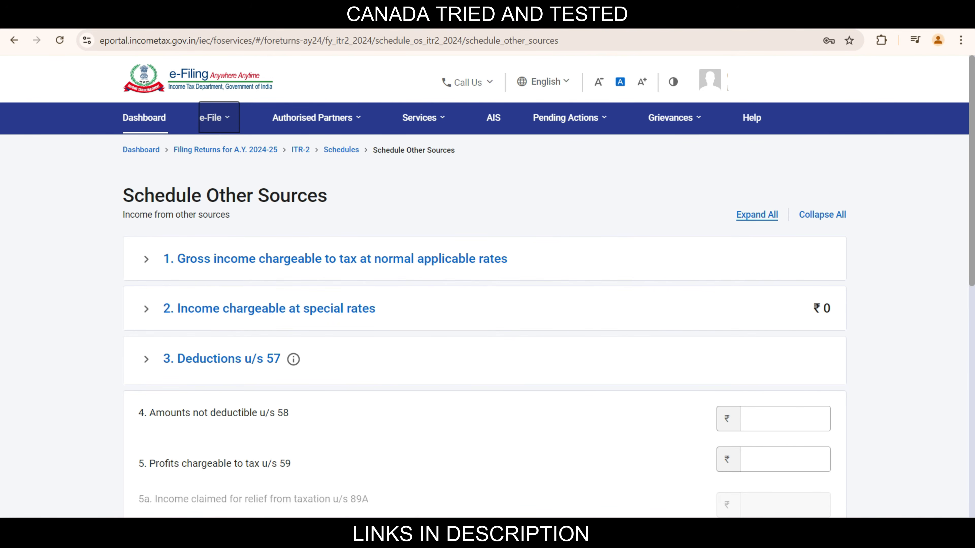
{"action": "scroll", "coordinate": [488, 288], "scroll_direction": "down", "scroll_amount": 8}
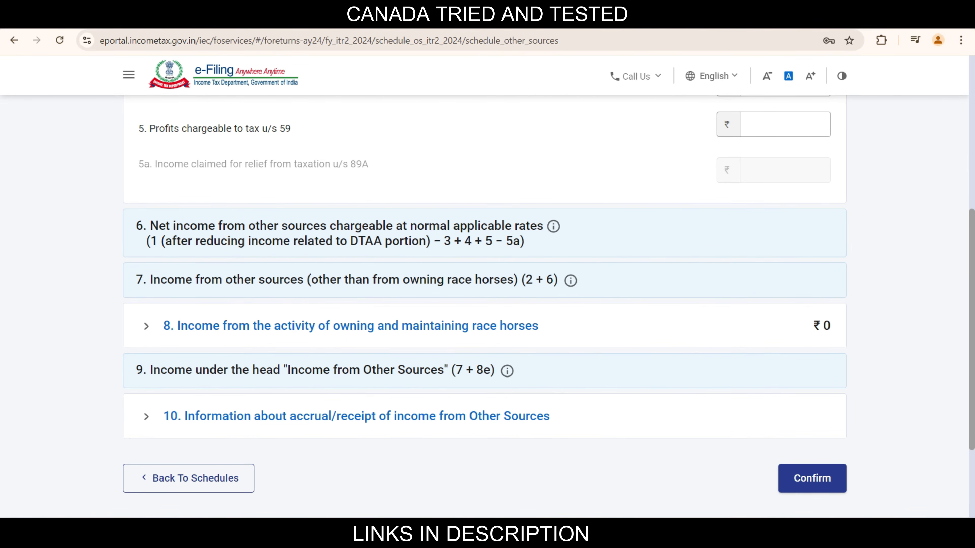
{"action": "left_click", "coordinate": [812, 479]}
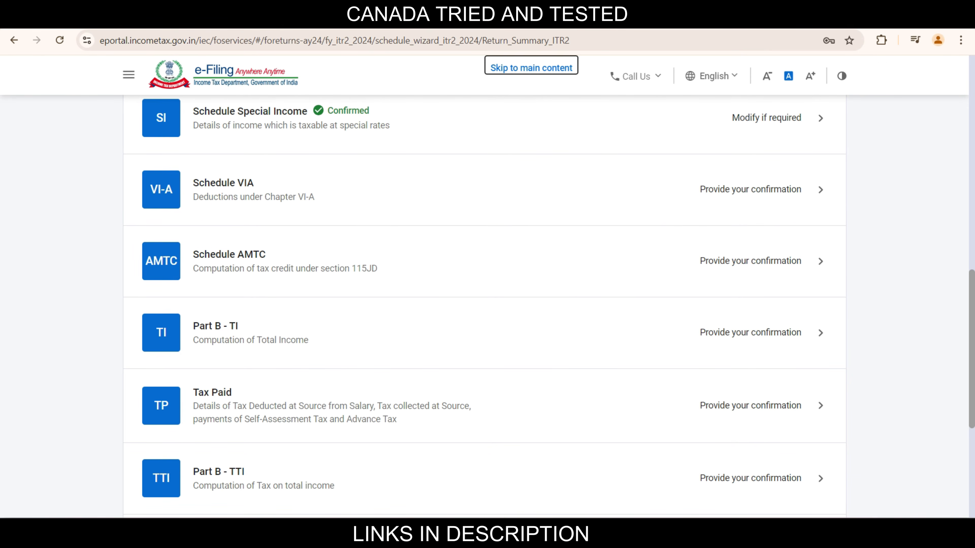
Step: Review Schedule AMTC and the Part B - TI computation of total income, and confirm Part B - TI
{"action": "scroll", "coordinate": [484, 305], "scroll_direction": "up", "scroll_amount": 2}
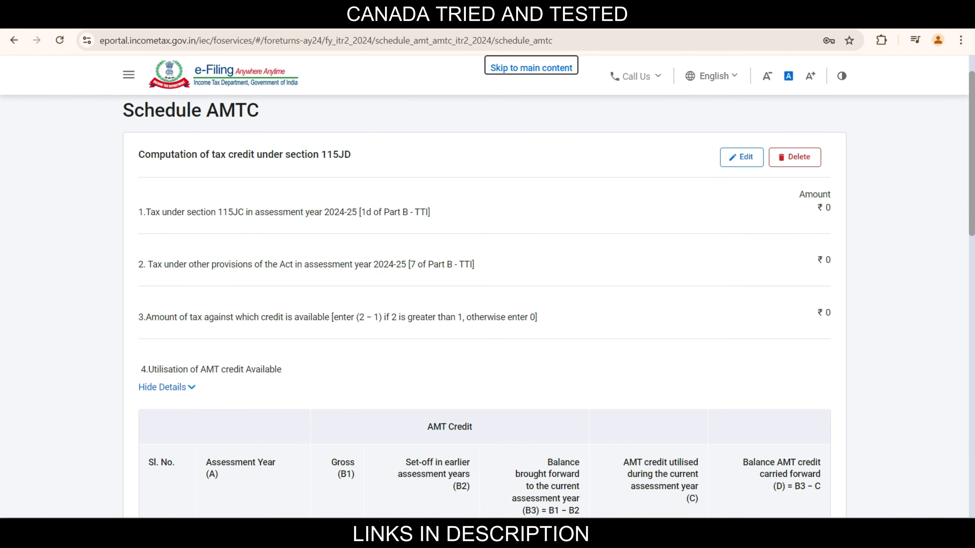
{"action": "scroll", "coordinate": [485, 295], "scroll_direction": "down", "scroll_amount": 15}
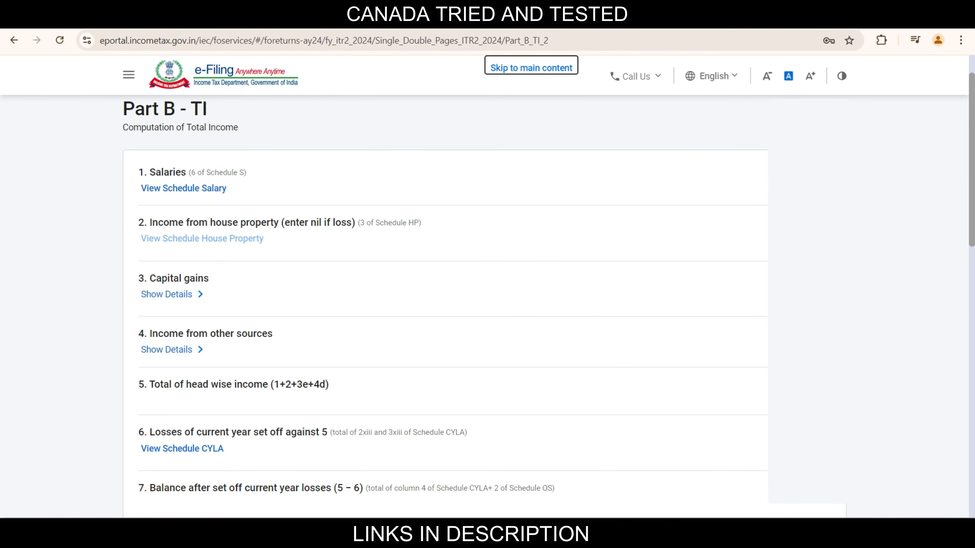
{"action": "scroll", "coordinate": [446, 307], "scroll_direction": "down", "scroll_amount": 10}
{"action": "scroll", "coordinate": [445, 307], "scroll_direction": "down", "scroll_amount": 8}
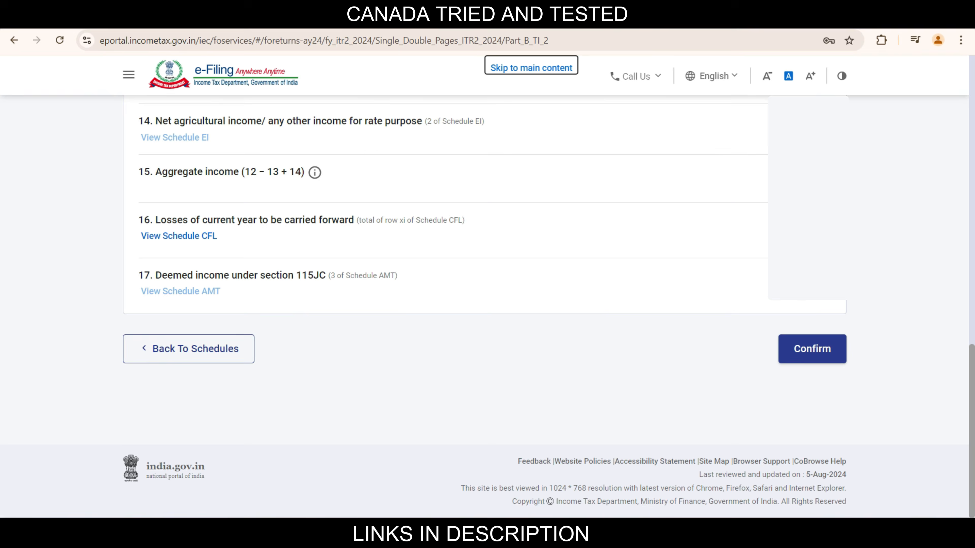
{"action": "left_click", "coordinate": [812, 349]}
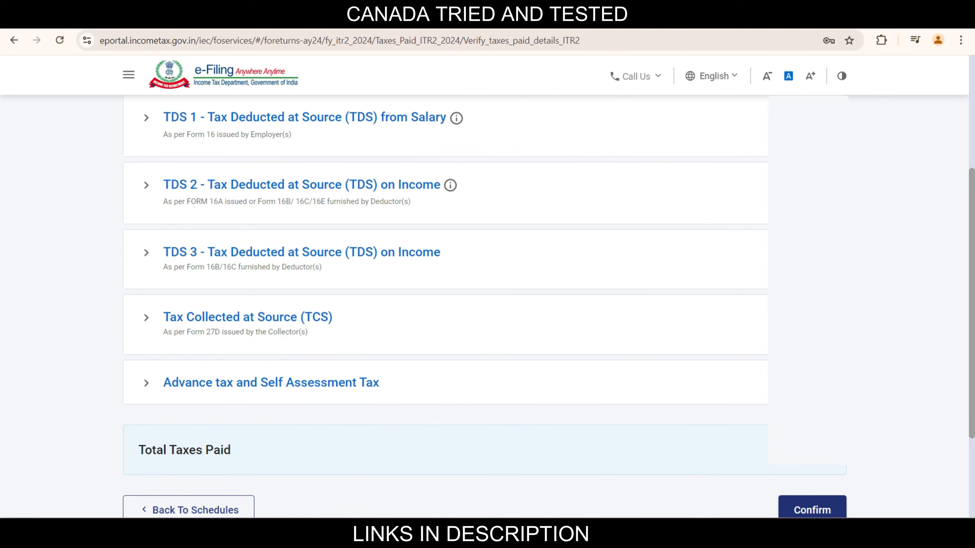
Step: Confirm the Tax Paid details and continue from Part B - TTI to the return preview
{"action": "left_click", "coordinate": [812, 510]}
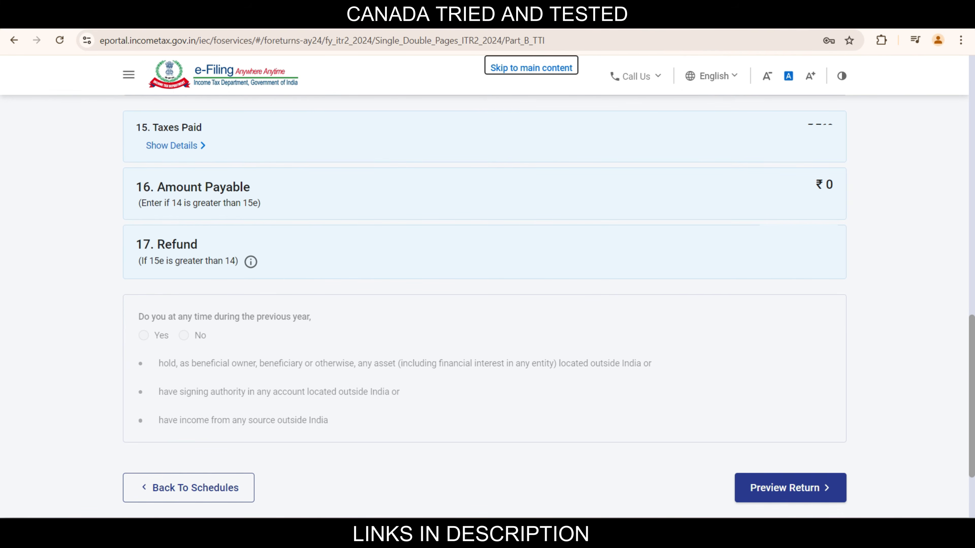
{"action": "left_click", "coordinate": [790, 488]}
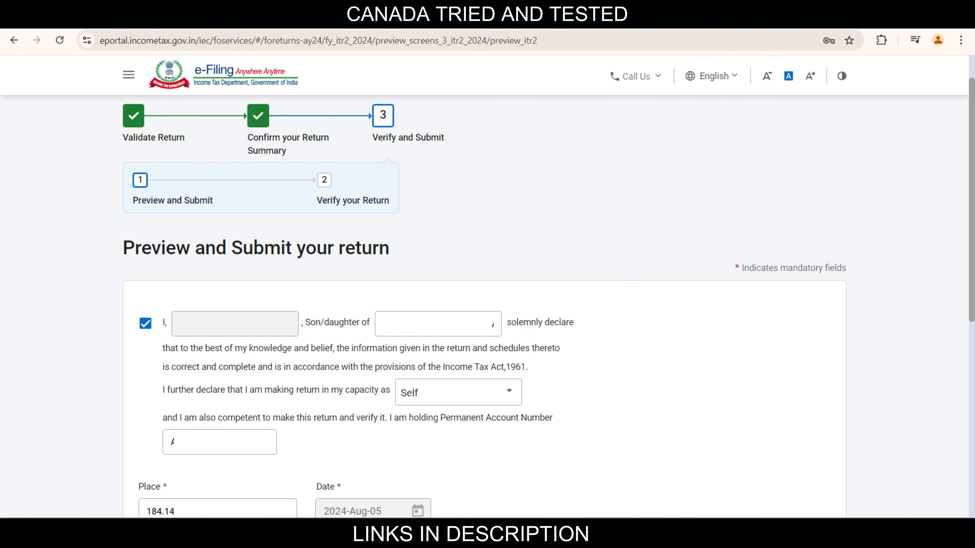
Step: Shorten the declaration's place entry to 184 and proceed to the preview of the return
{"action": "key", "text": "BackSpace"}
{"action": "key", "text": "BackSpace"}
{"action": "key", "text": "BackSpace"}
{"action": "scroll", "coordinate": [484, 308], "scroll_direction": "down", "scroll_amount": 8}
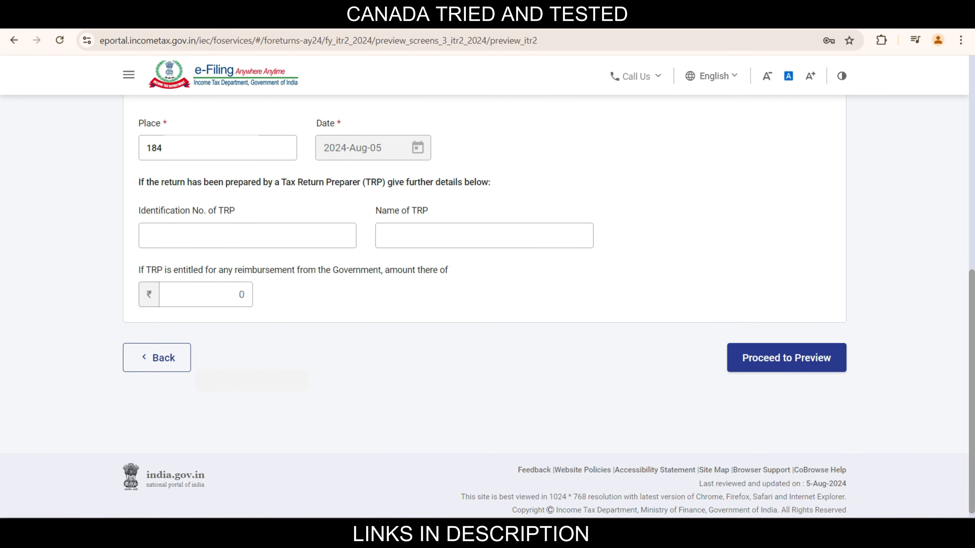
{"action": "left_click", "coordinate": [786, 358]}
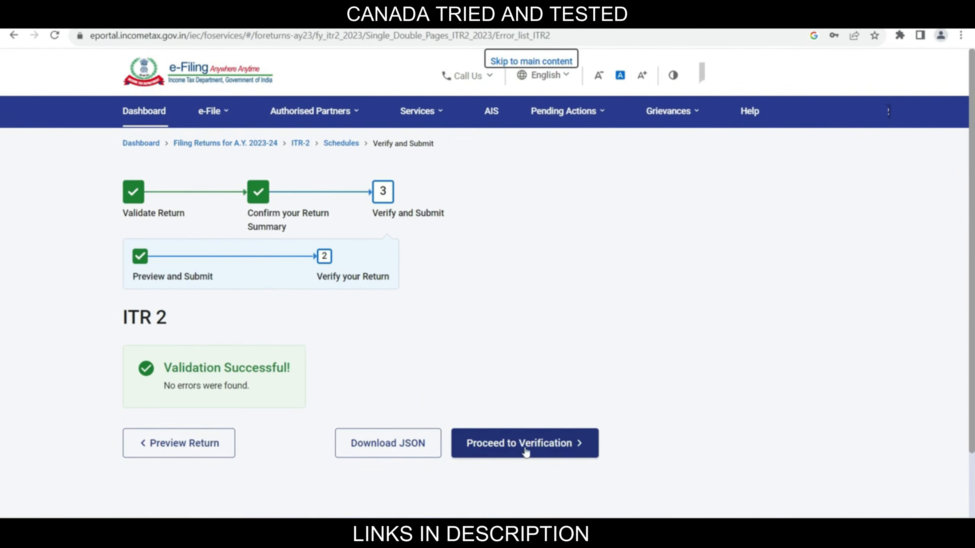
Step: Proceed to verification of the validated return and continue with the e-Verify Now method
{"action": "left_click", "coordinate": [528, 459]}
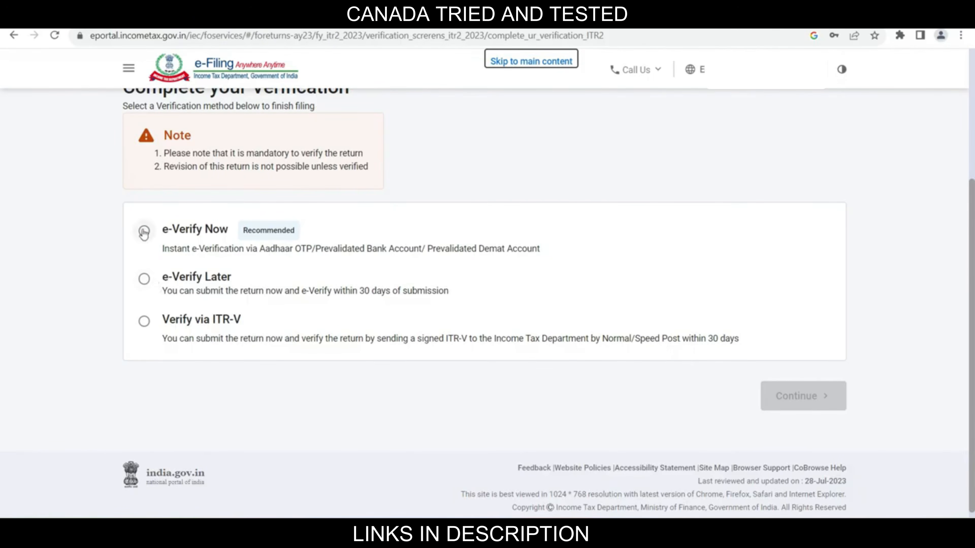
{"action": "left_click", "coordinate": [144, 232]}
{"action": "left_click", "coordinate": [801, 399]}
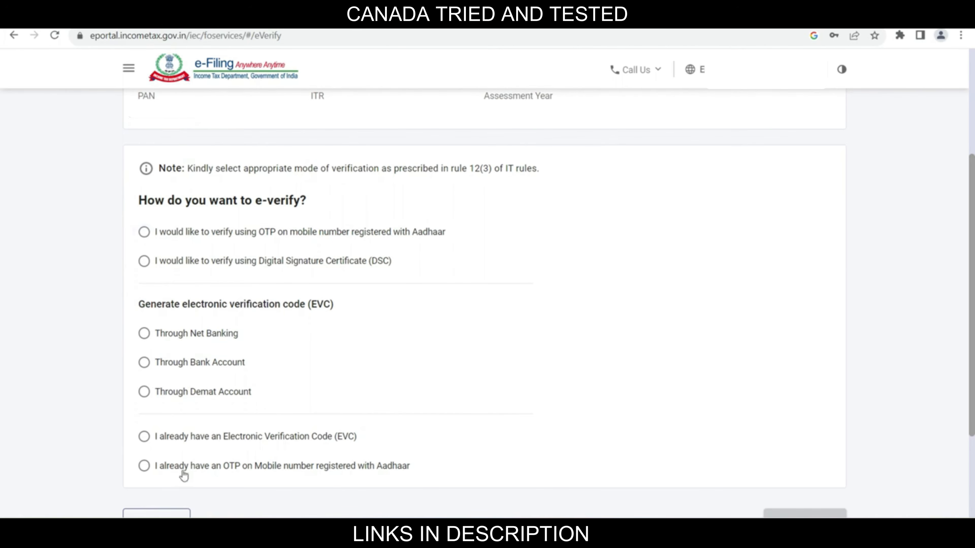
Step: Choose e-verification by OTP on the mobile number registered with Aadhaar, enter the OTP and validate it
{"action": "left_click", "coordinate": [144, 232]}
{"action": "scroll", "coordinate": [331, 311], "scroll_direction": "down", "scroll_amount": 3}
{"action": "left_click", "coordinate": [330, 309]}
{"action": "left_click", "coordinate": [536, 363]}
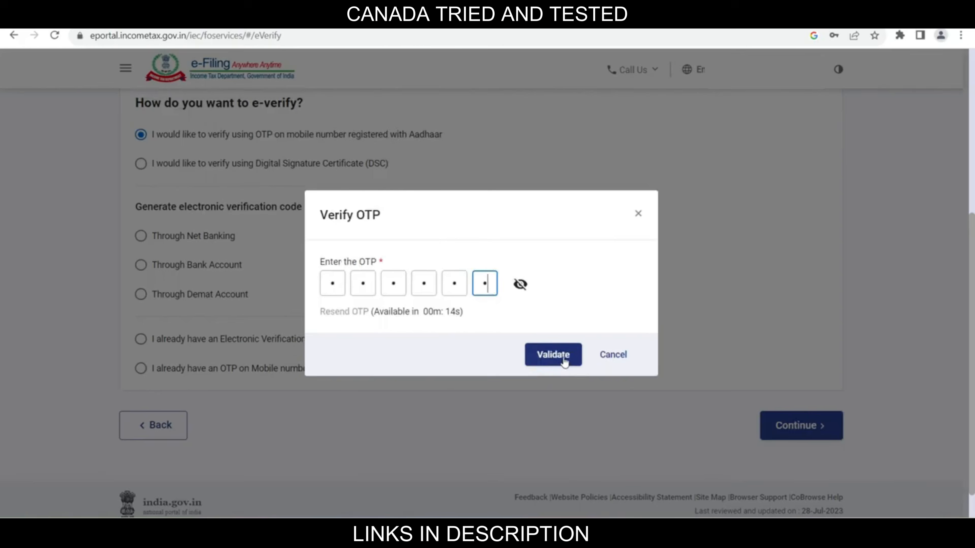
{"action": "left_click", "coordinate": [562, 357]}
{"action": "left_click", "coordinate": [574, 348]}
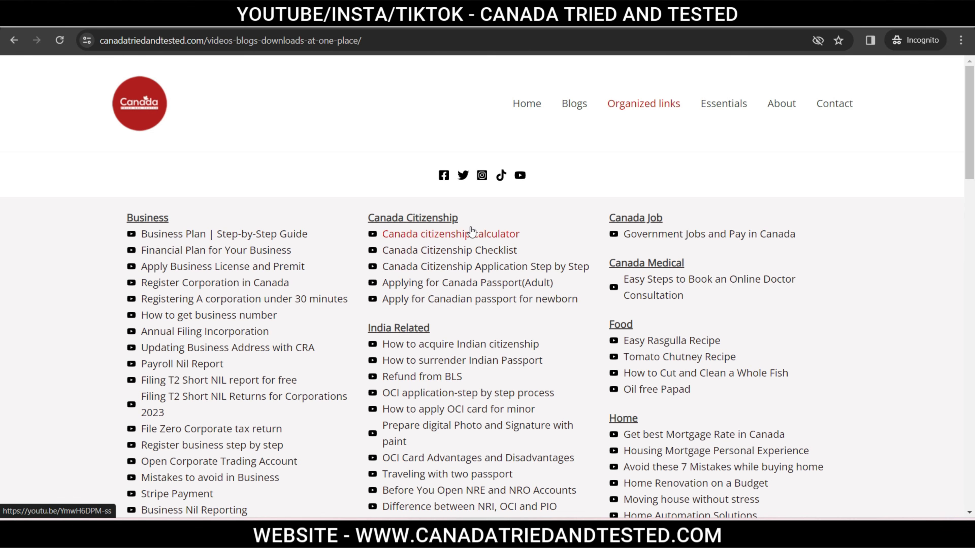
{"action": "left_click_drag", "start_coordinate": [970, 166], "coordinate": [973, 282]}
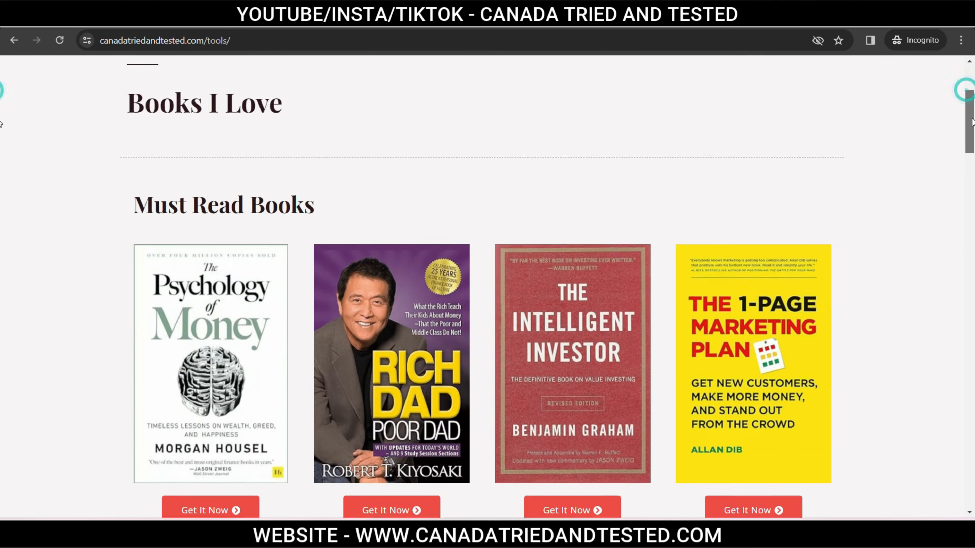
{"action": "scroll", "coordinate": [2, 166], "scroll_direction": "down", "scroll_amount": 8}
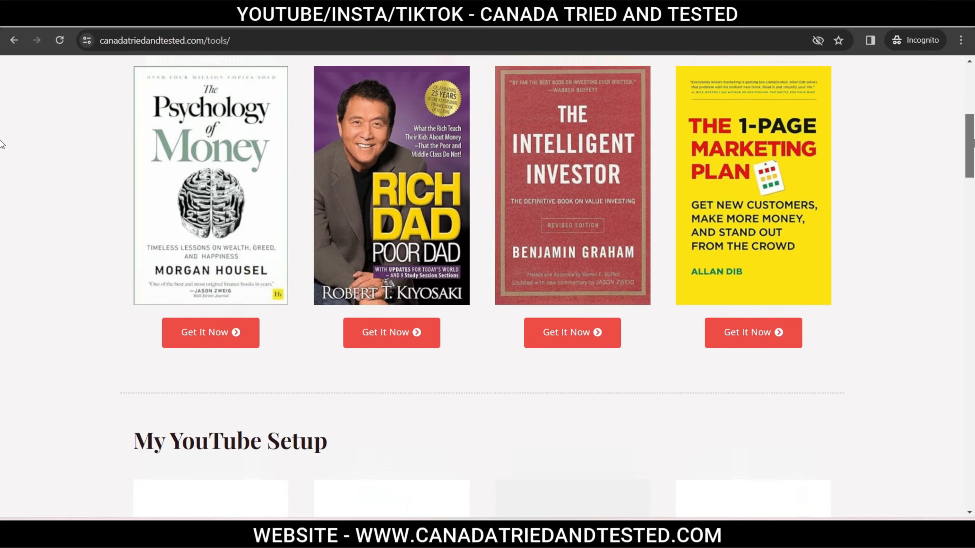
{"action": "scroll", "coordinate": [2, 165], "scroll_direction": "down", "scroll_amount": 20}
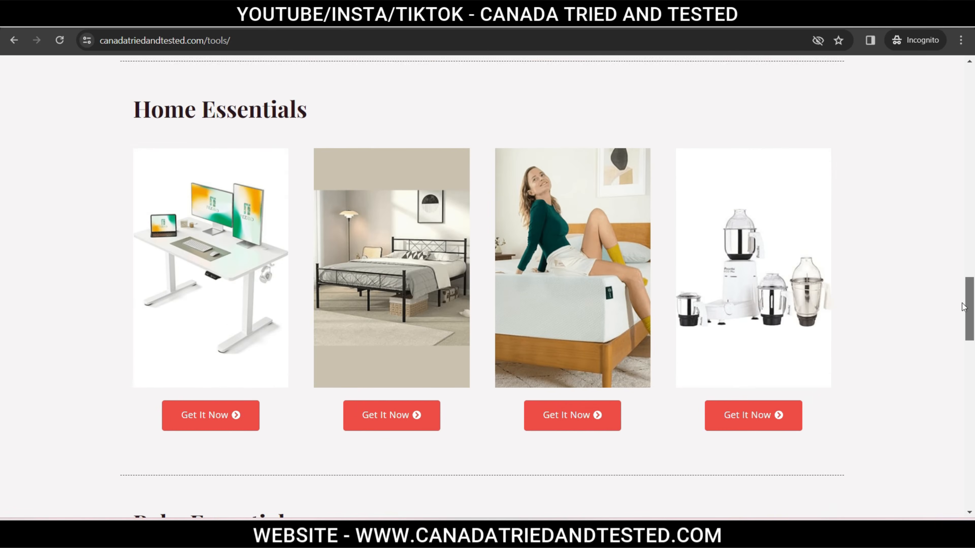